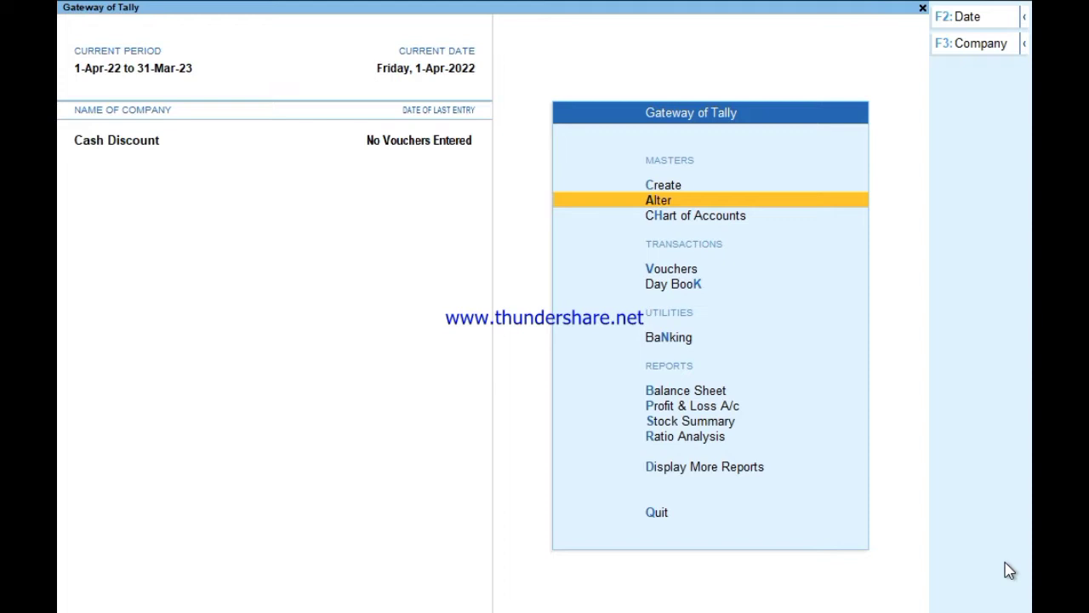
Step: Start a purchase voucher, leaving the supplier invoice number and date blank
key("v")
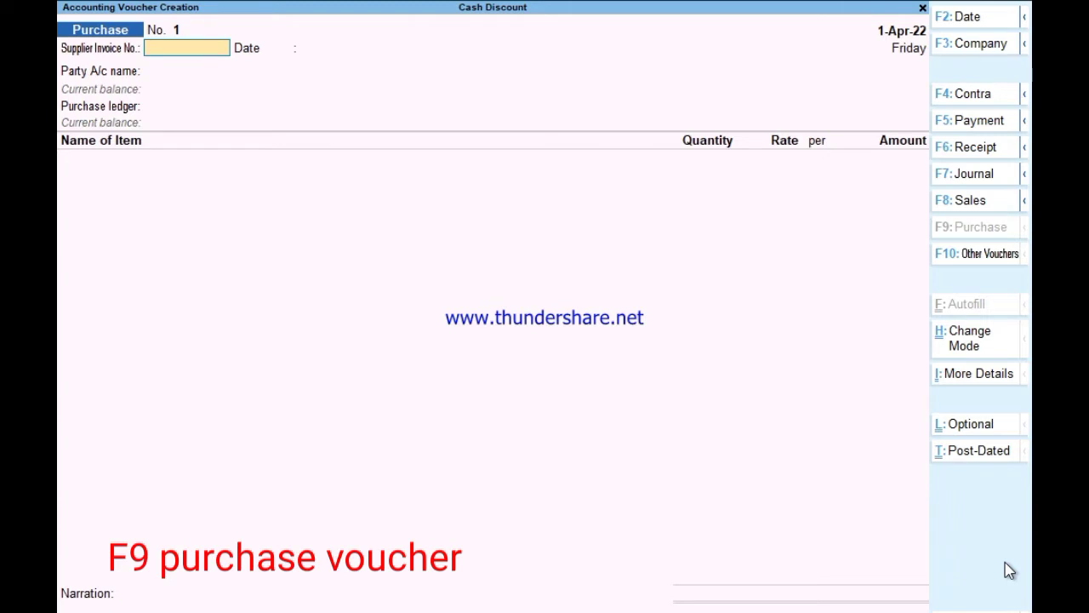
key("Return")
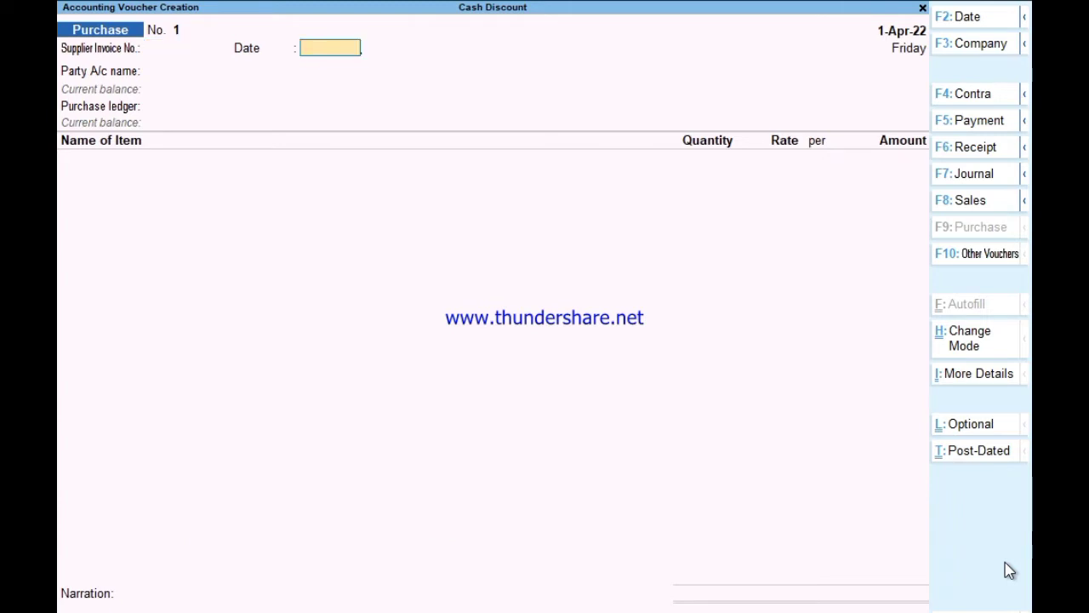
key("Return")
Step: Create the party ledger Ar Company under Sundry Creditors and accept its default party details for the purchase
key("Up")
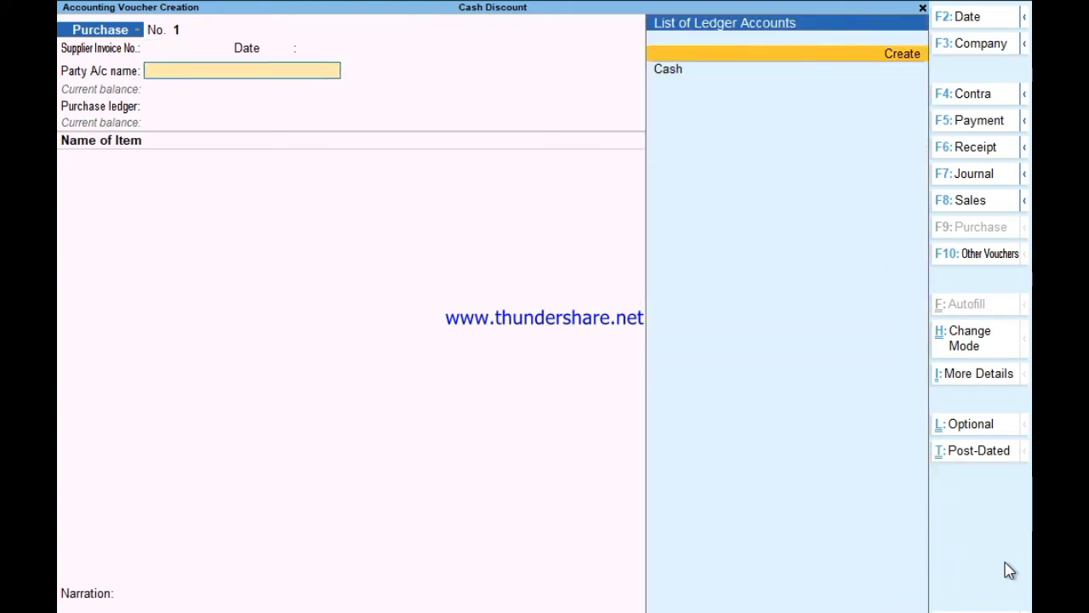
key("Return")
type("A")
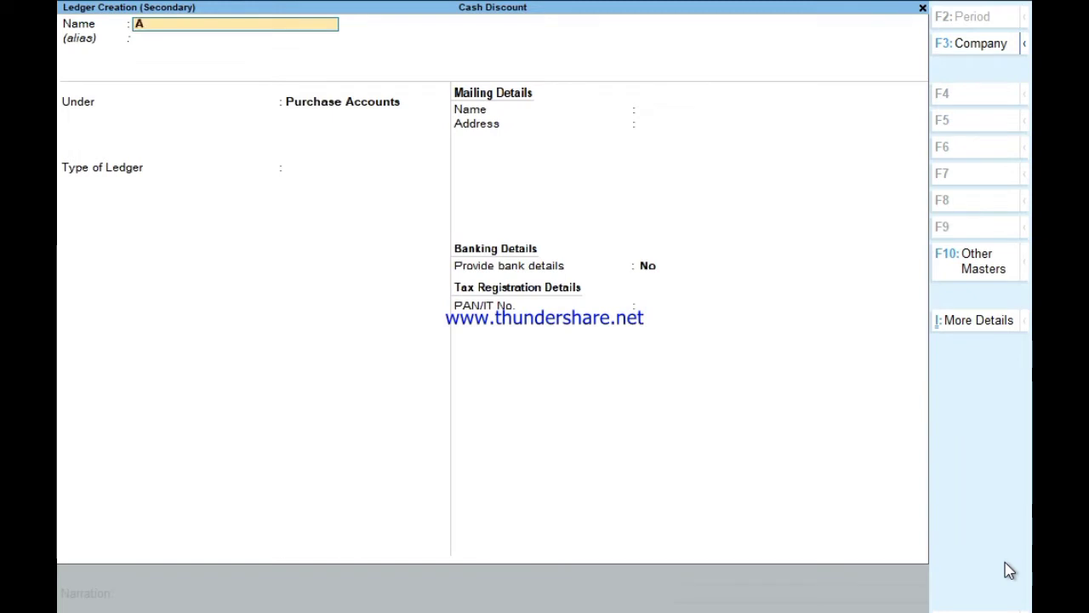
type("r Company")
key("Return")
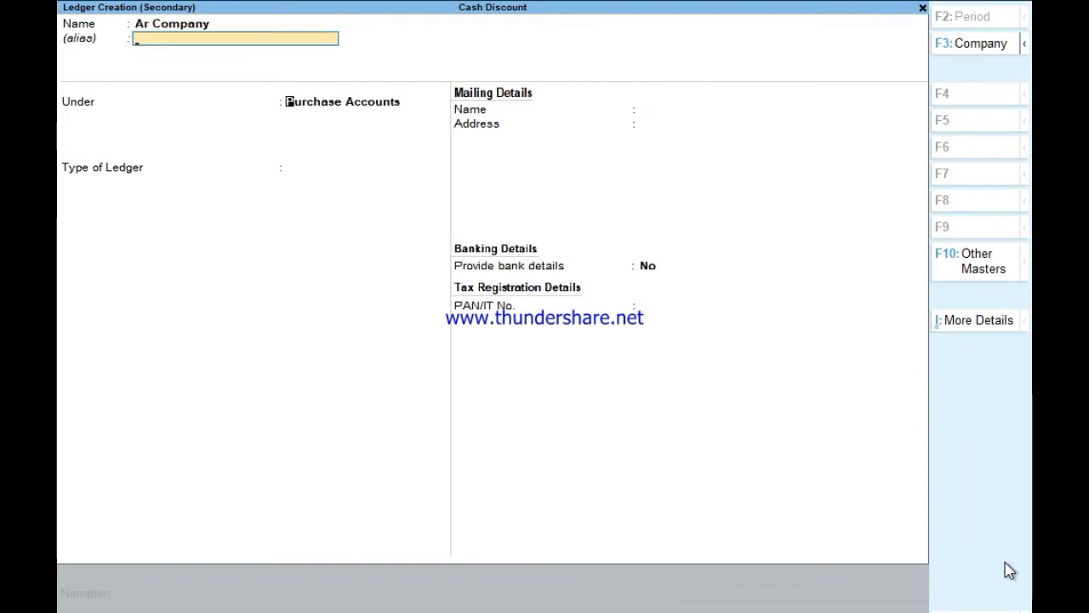
key("Return")
type("Su")
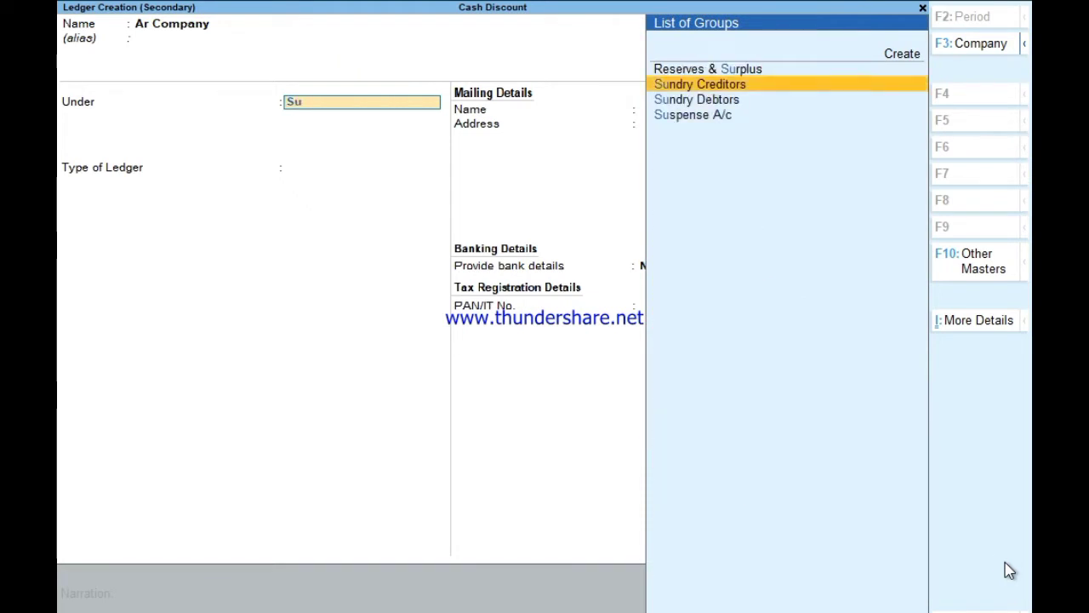
key("Return")
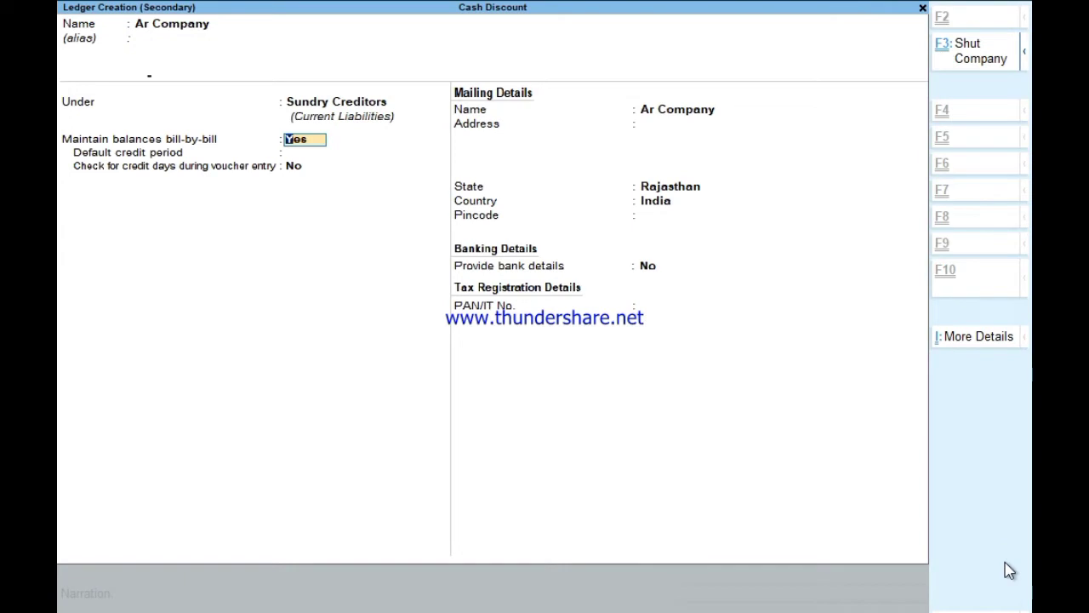
key("ctrl+a")
key("ctrl+a")
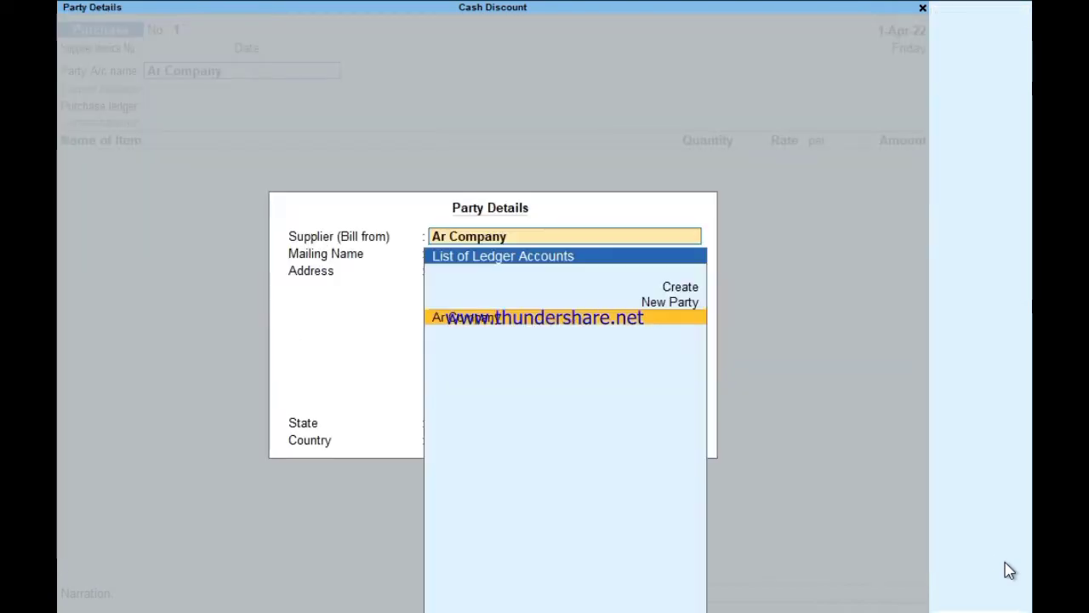
key("Return")
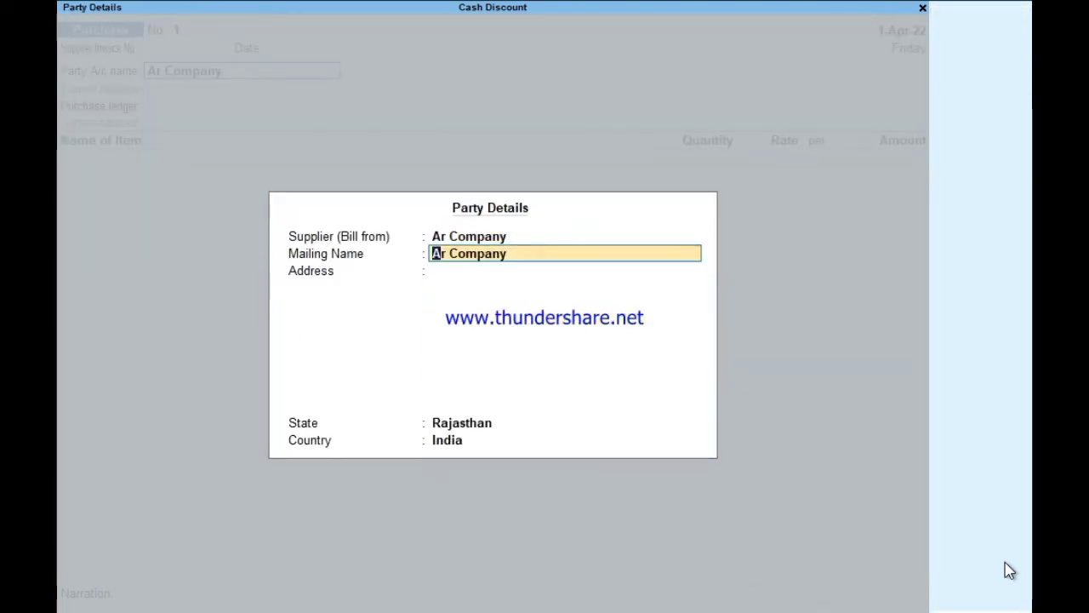
key("ctrl+a")
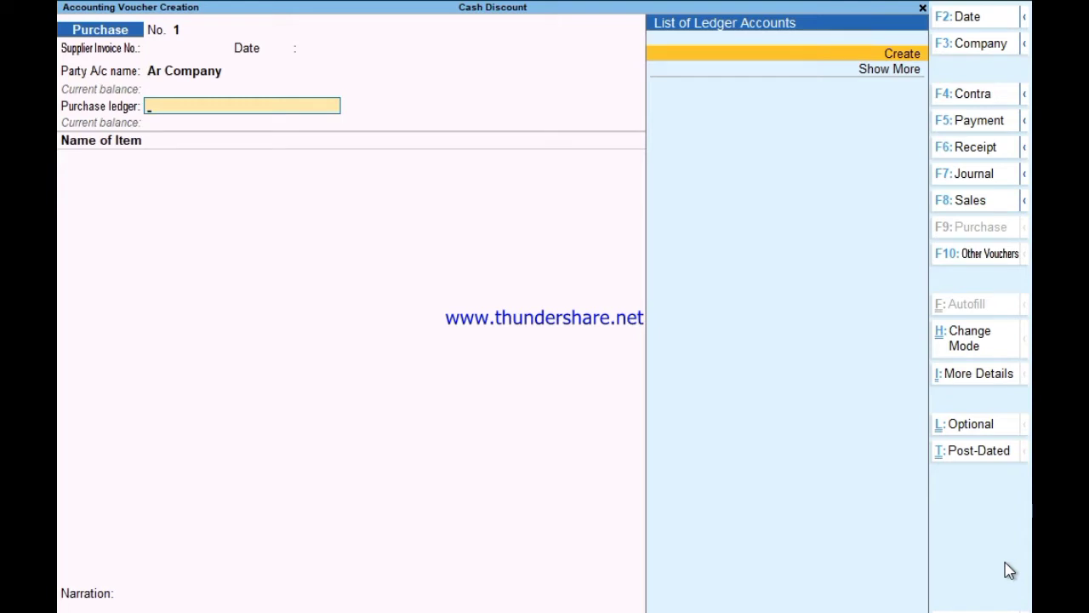
Step: Create the ledger Purchase under Purchase Accounts and use it as the voucher's purchase ledger
key("alt+c")
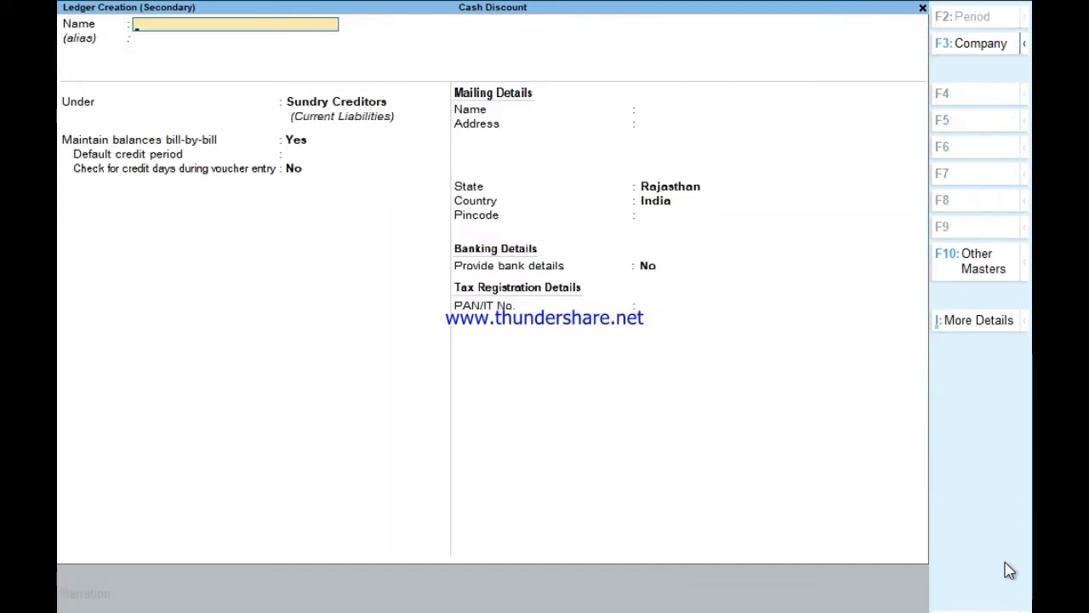
type("Purchase")
key("Return")
key("Return")
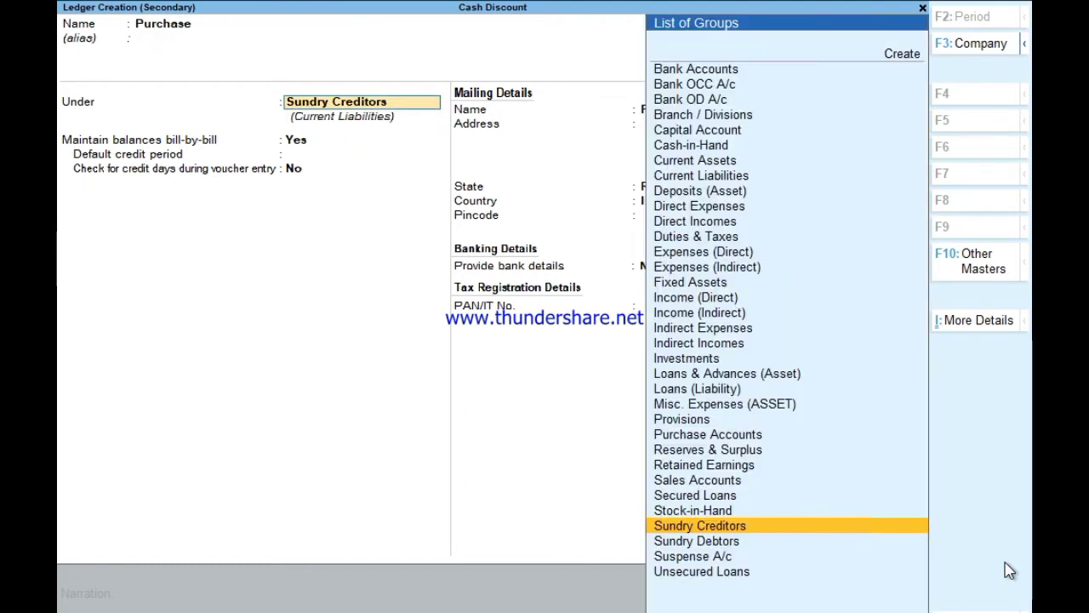
type("Pu")
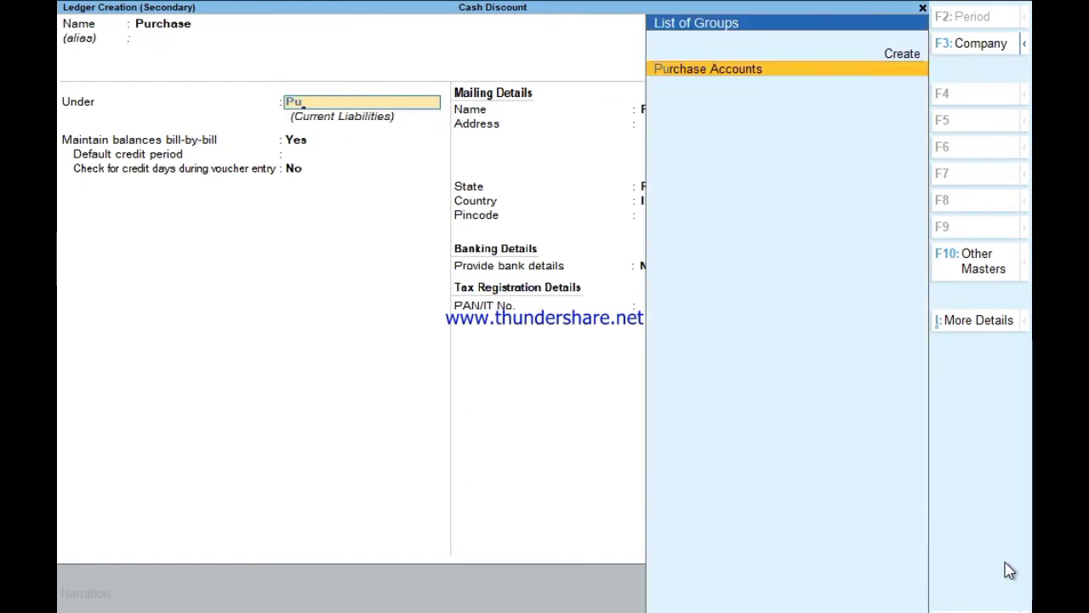
key("ctrl+a")
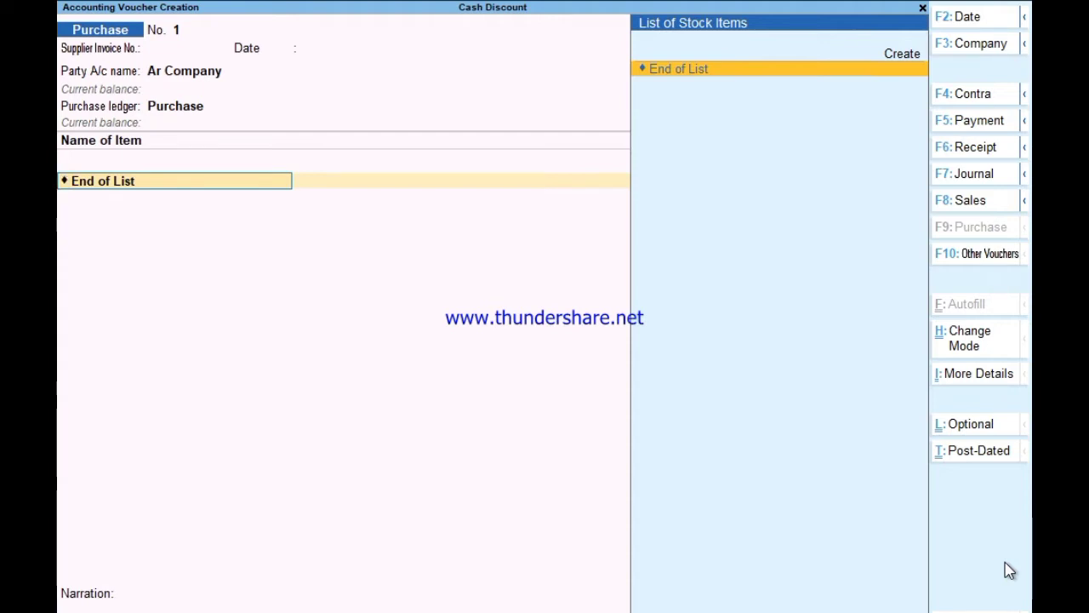
Step: Begin a new stock item named Adjust Fan under Primary from the voucher's item line
key("alt+c")
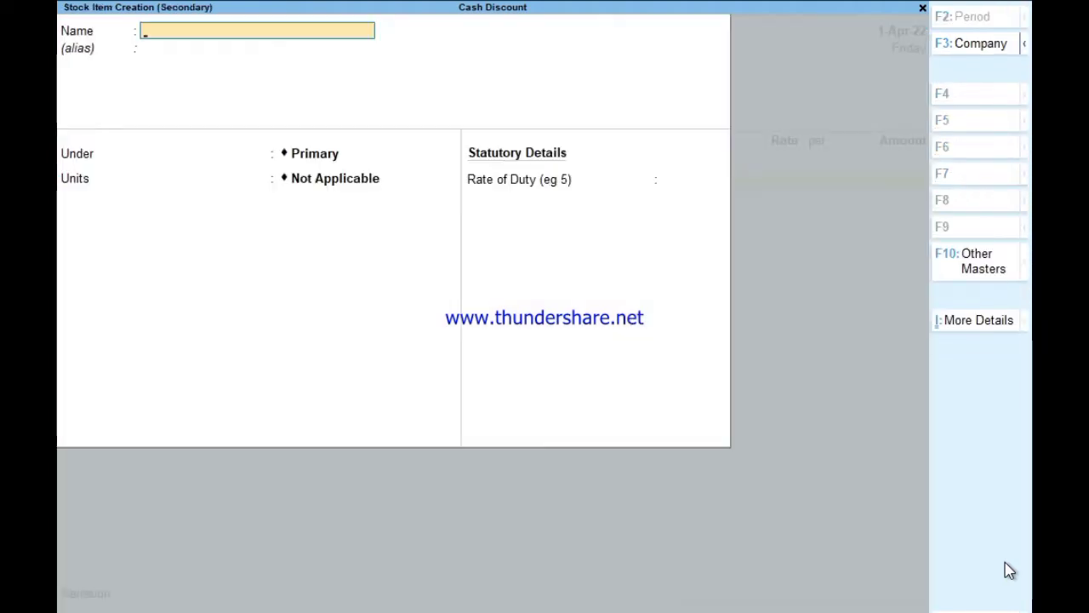
type("Adjust Fan")
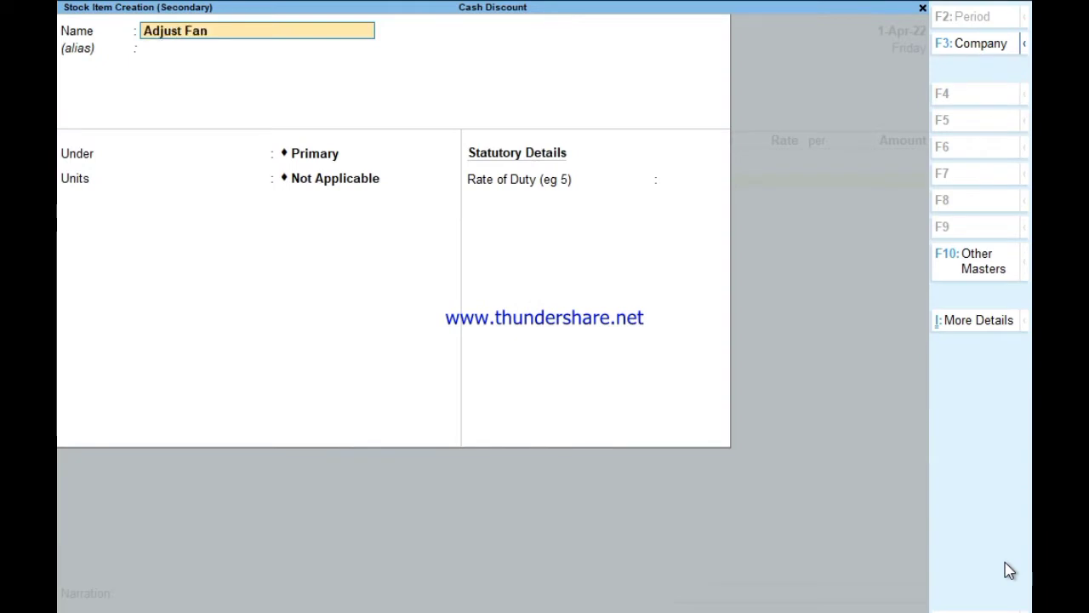
key("Return")
key("Return")
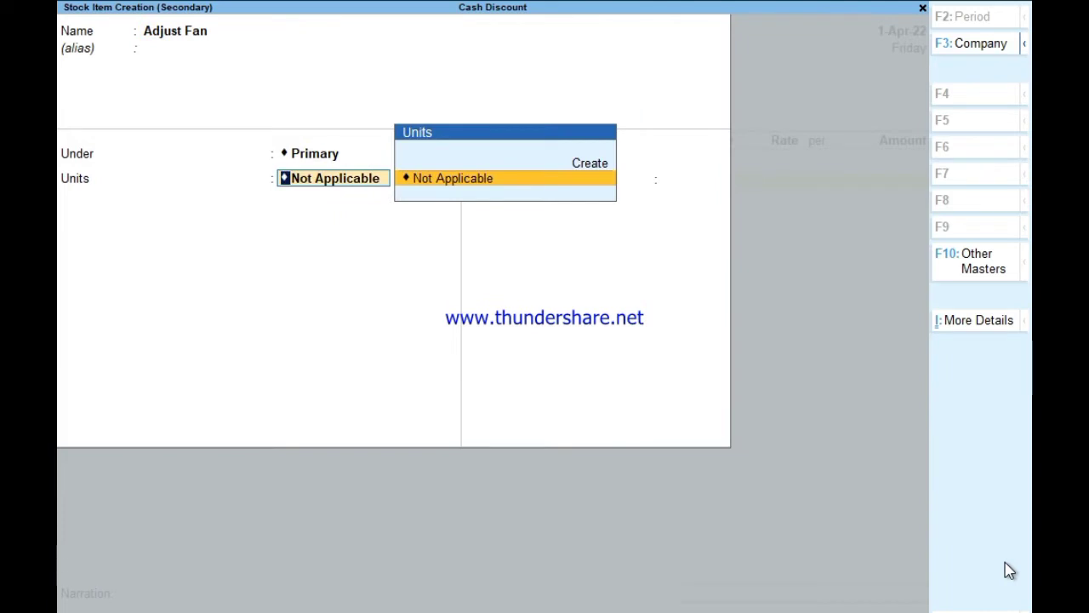
Step: Create the simple unit nos with 0 decimal places for Adjust Fan and save the stock item
key("Up")
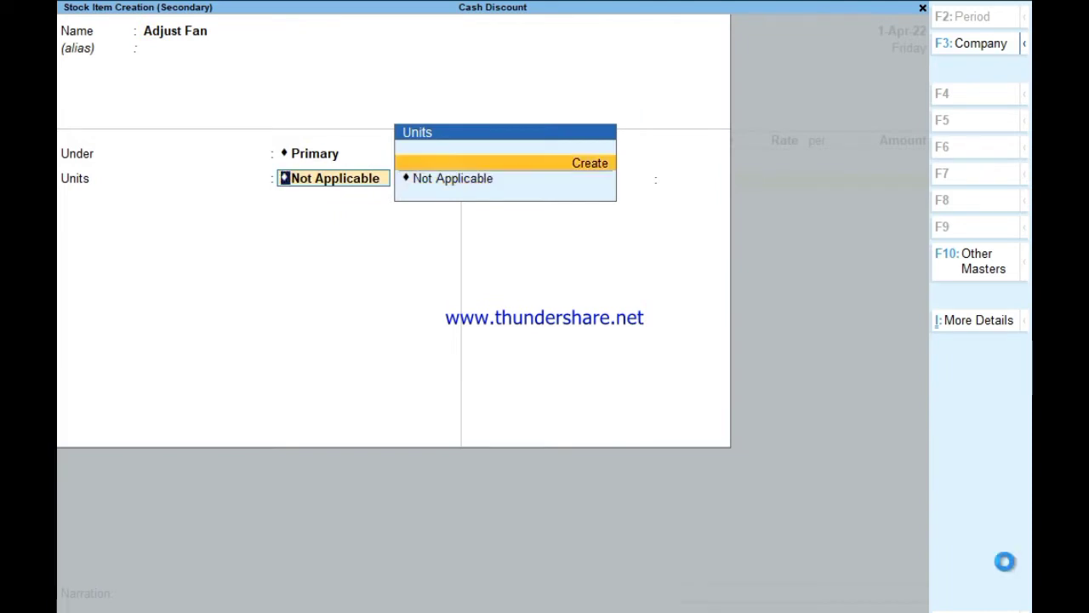
key("Return")
type("nos")
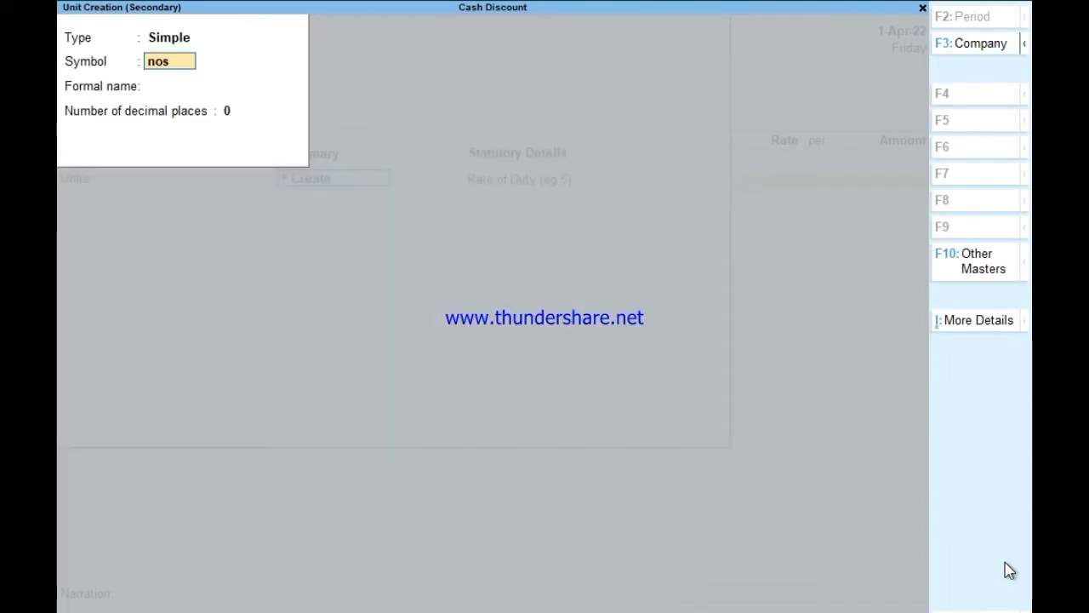
key("Return")
key("Return")
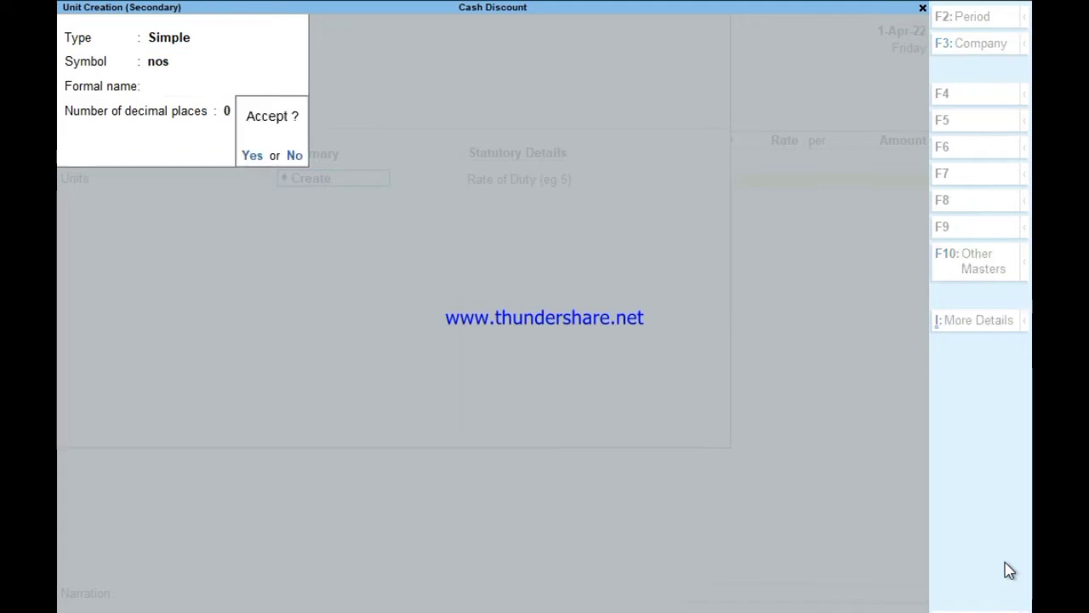
key("Return")
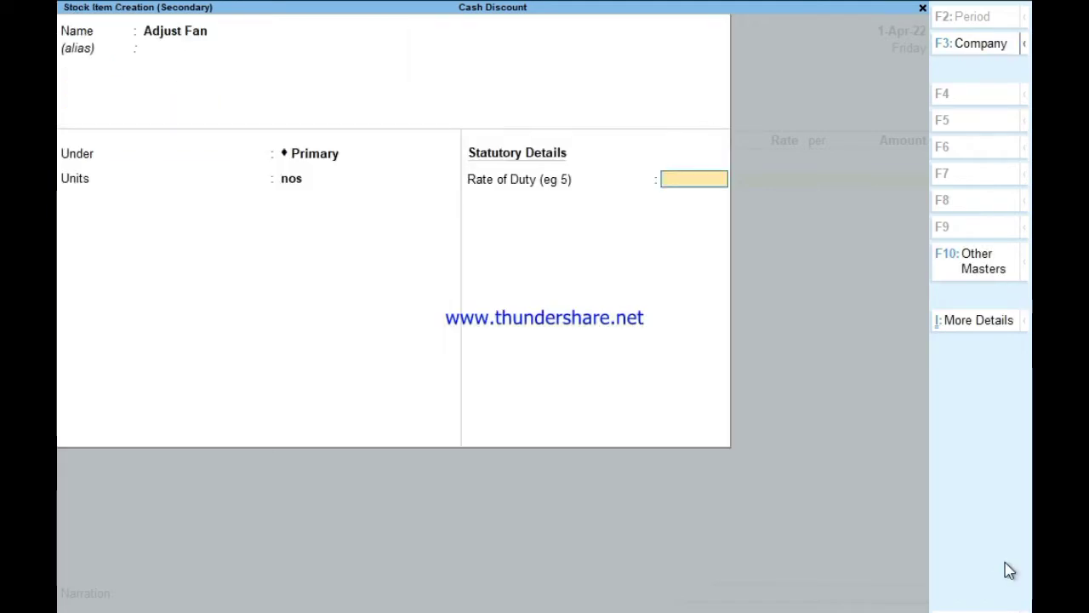
key("Return")
key("Return")
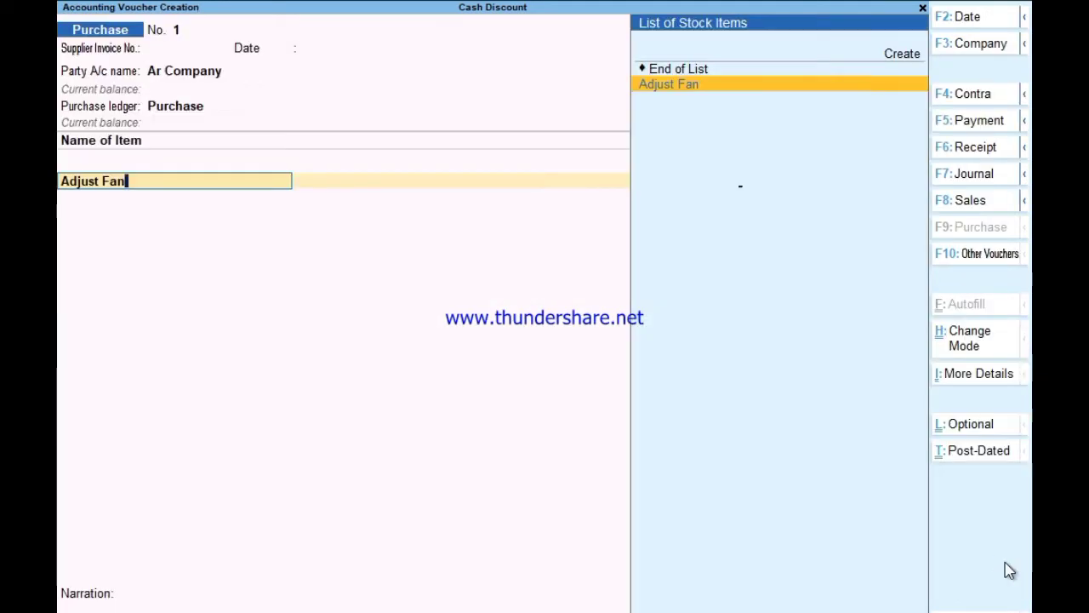
Step: Enter the Adjust Fan line with a quantity of 100 nos at a rate of 1500 per nos
key("Return")
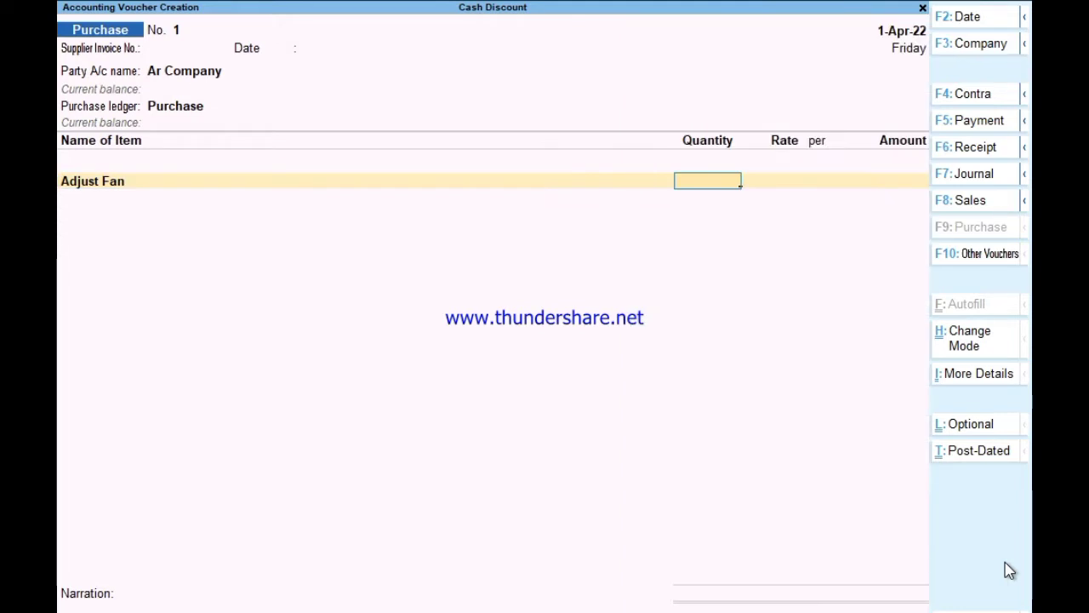
type("100")
key("Return")
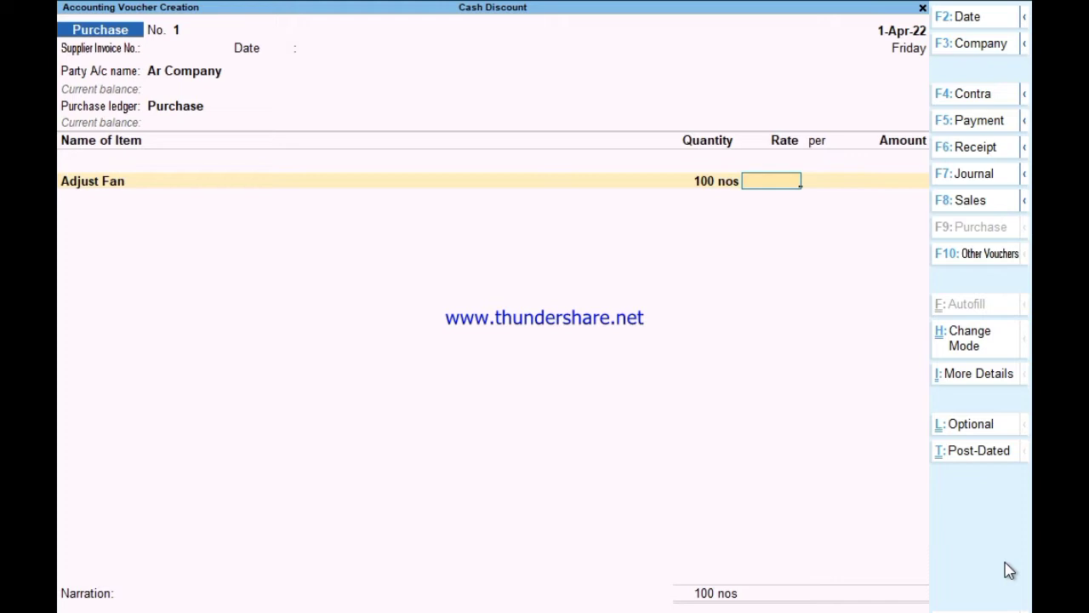
type("1500")
key("Return")
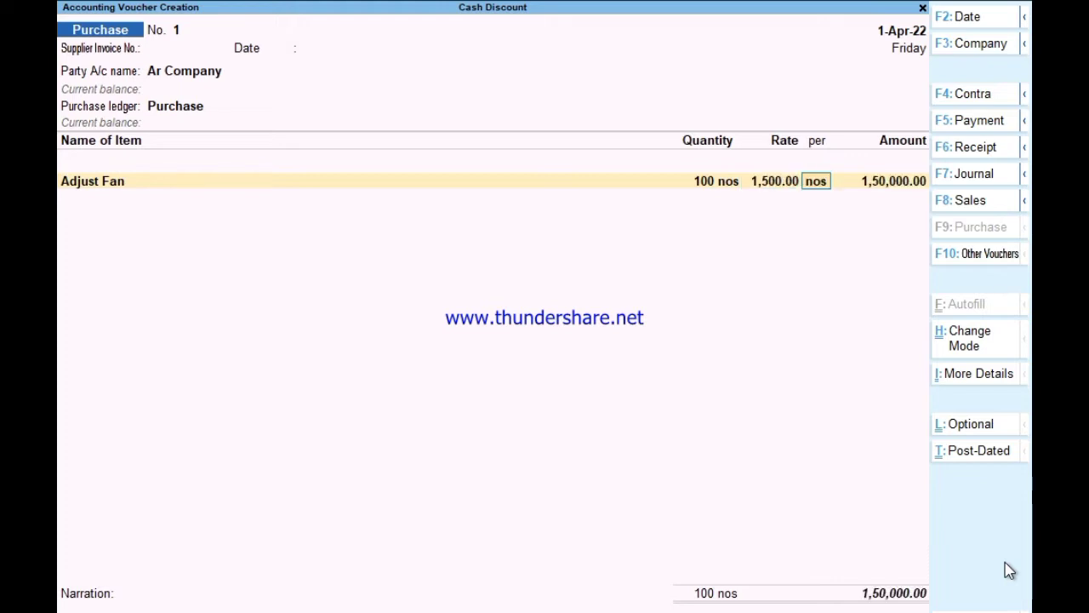
key("Return")
key("Return")
key("Return")
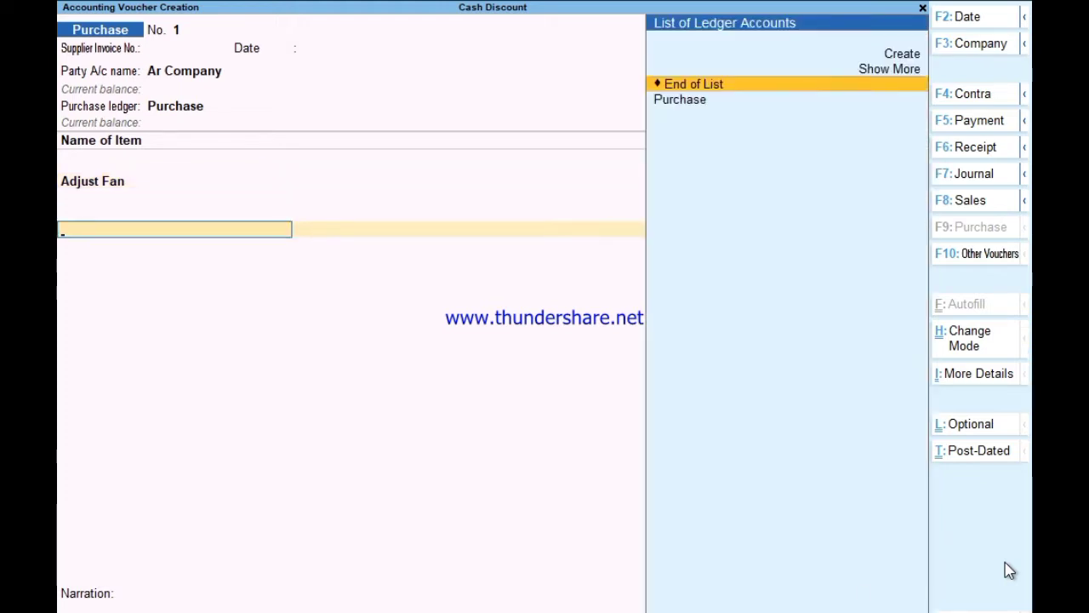
Step: End the entry list with no additional ledger or narration and save the purchase voucher for Ar Company
key("Return")
key("Return")
key("Return")
key("Return")
key("Return")
key("Return")
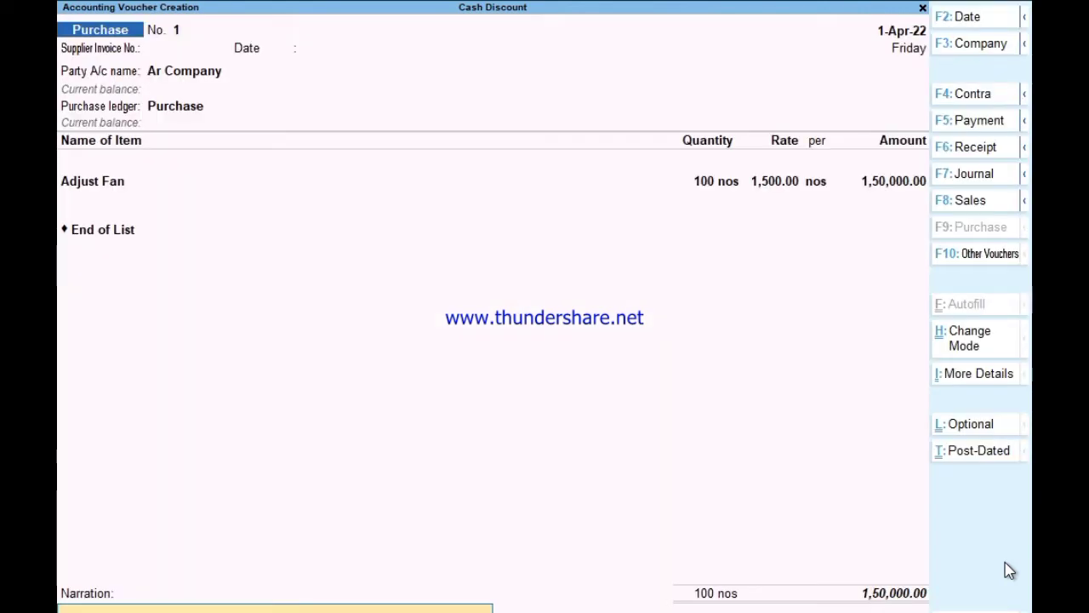
key("Return")
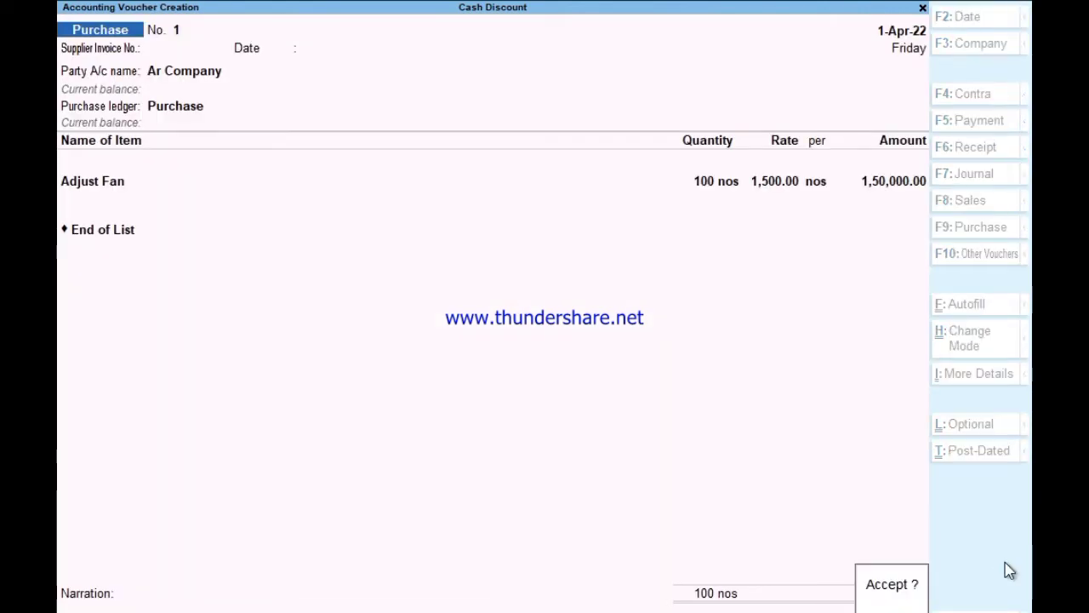
key("Return")
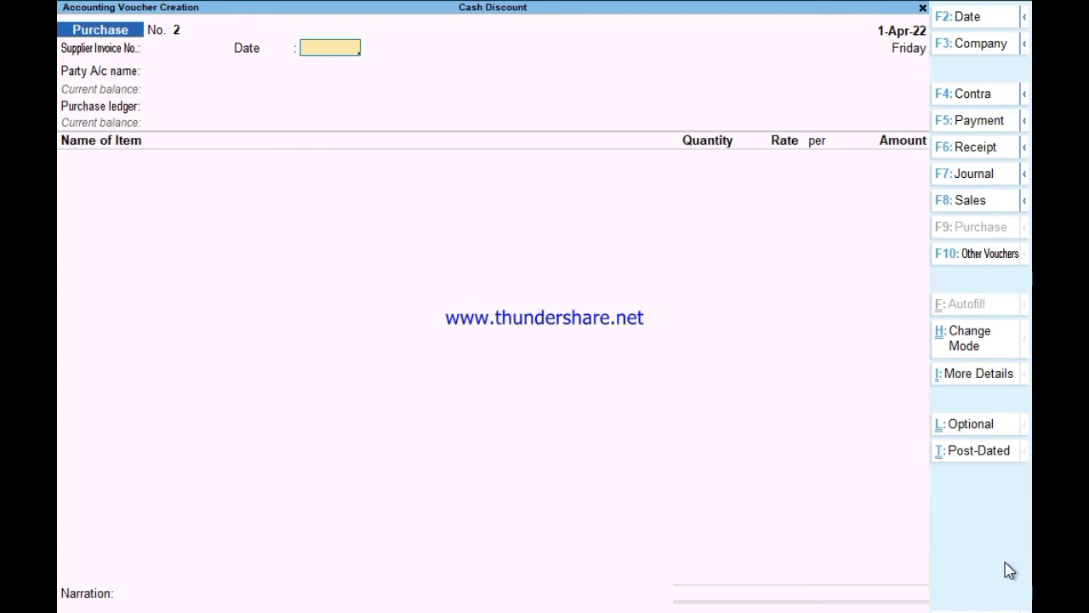
key("Return")
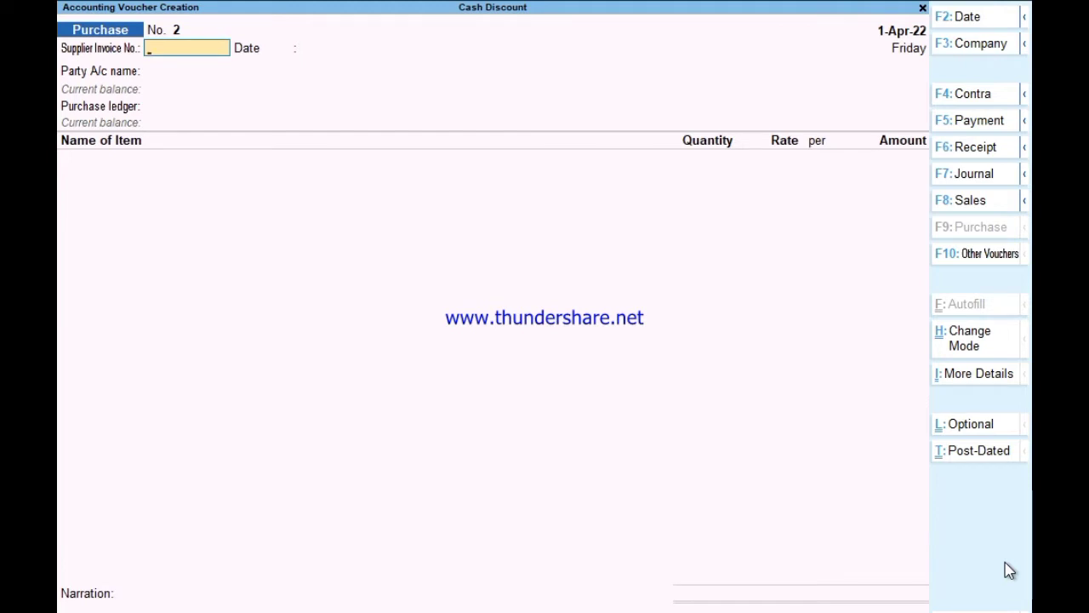
Step: Start a payment voucher with Cash as the account, leaving the supplier reference and date blank
key("F5")
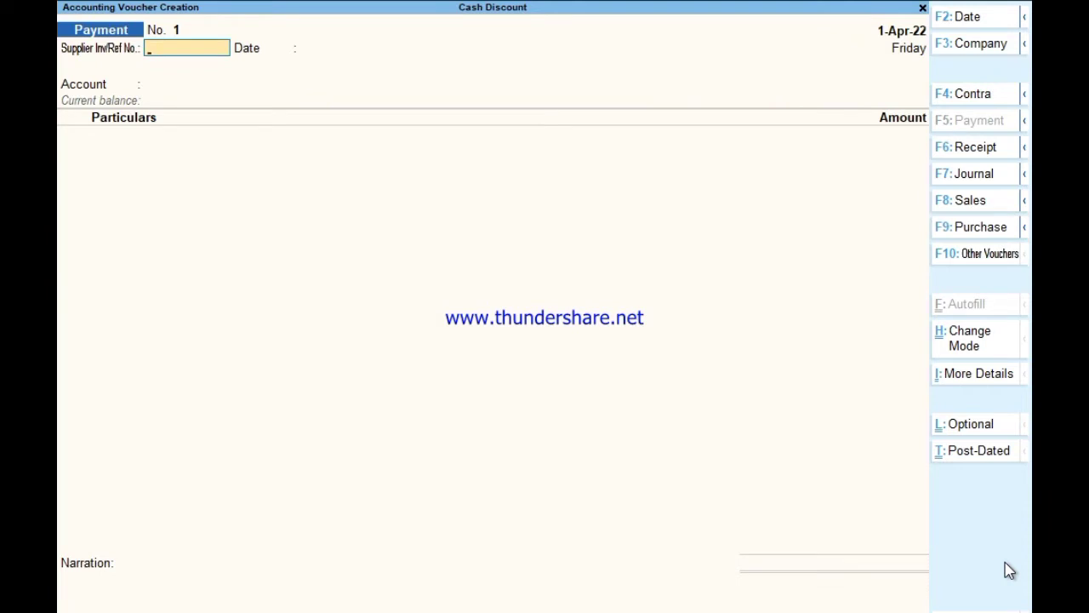
key("Return")
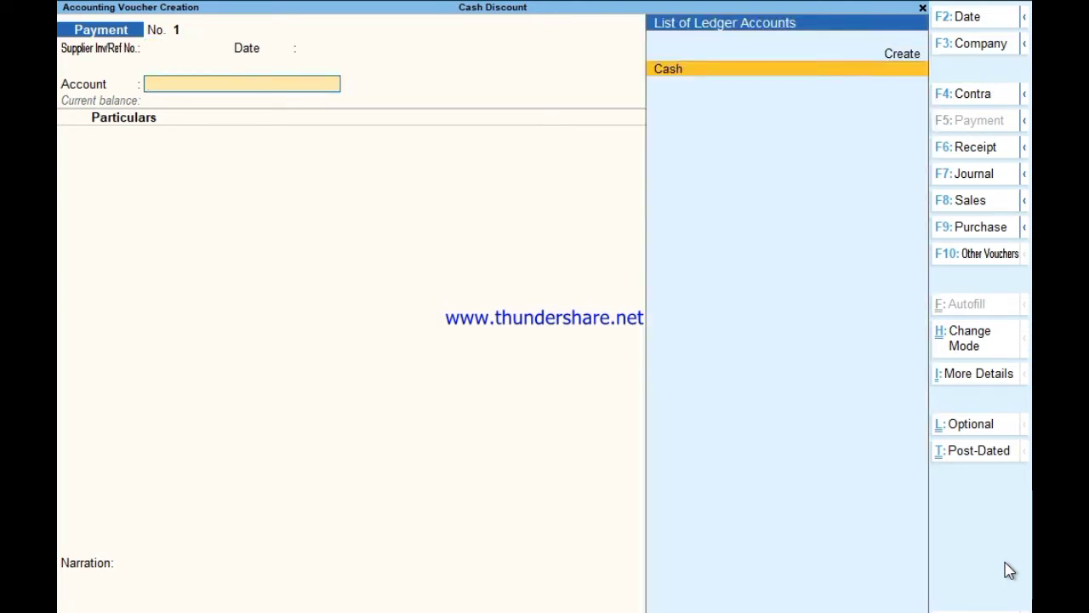
key("Return")
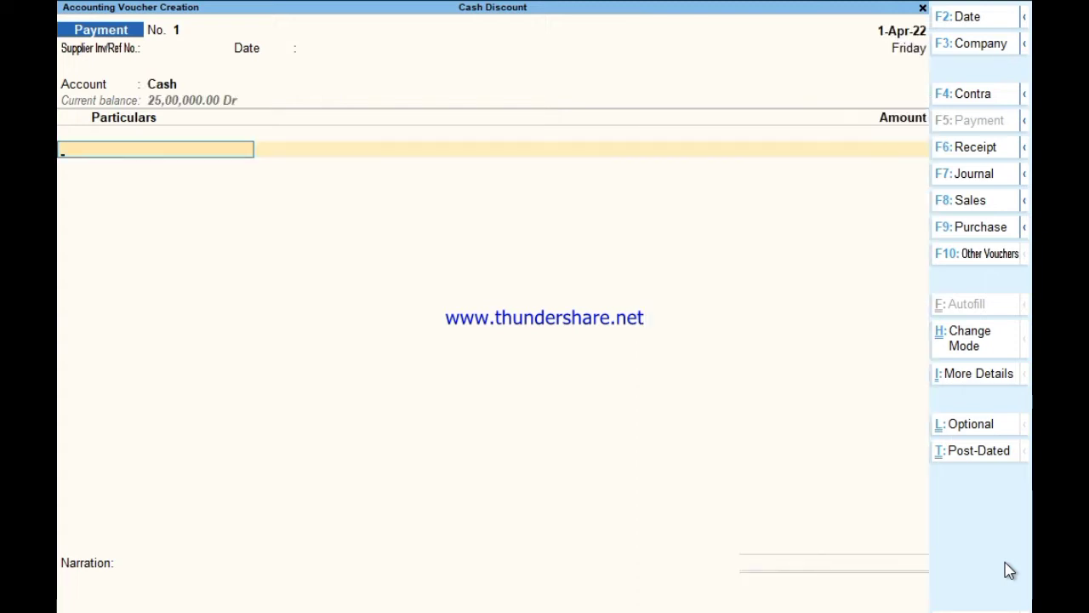
Step: Enter Ar Company as the payment's party with 1,50,000 allocated Agst Ref to pending bill 1, and end the bill-wise list
key("Down")
key("Down")
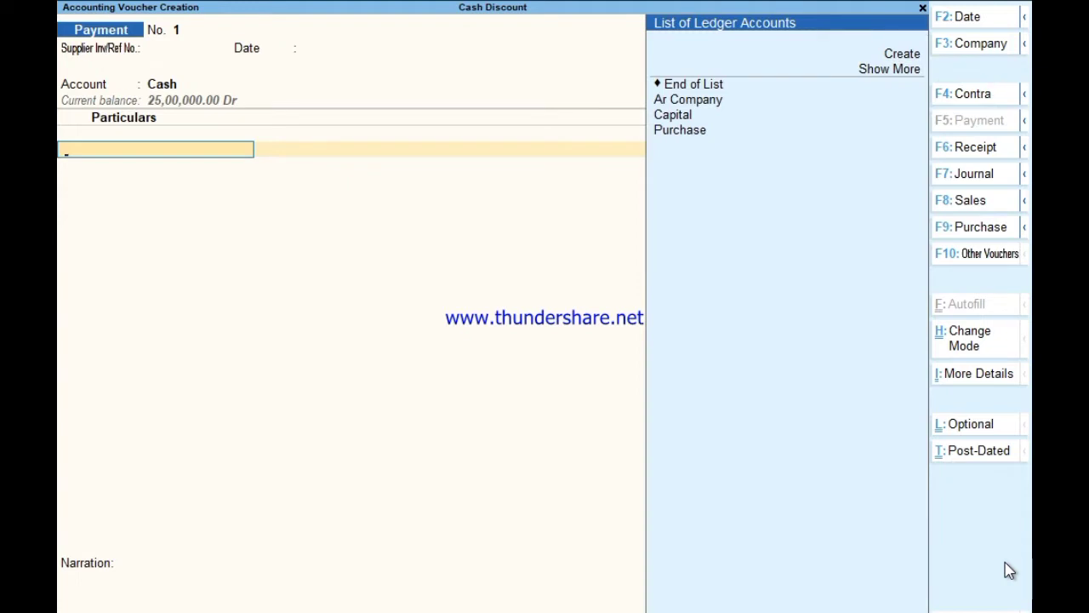
key("Down")
key("Down")
key("Down")
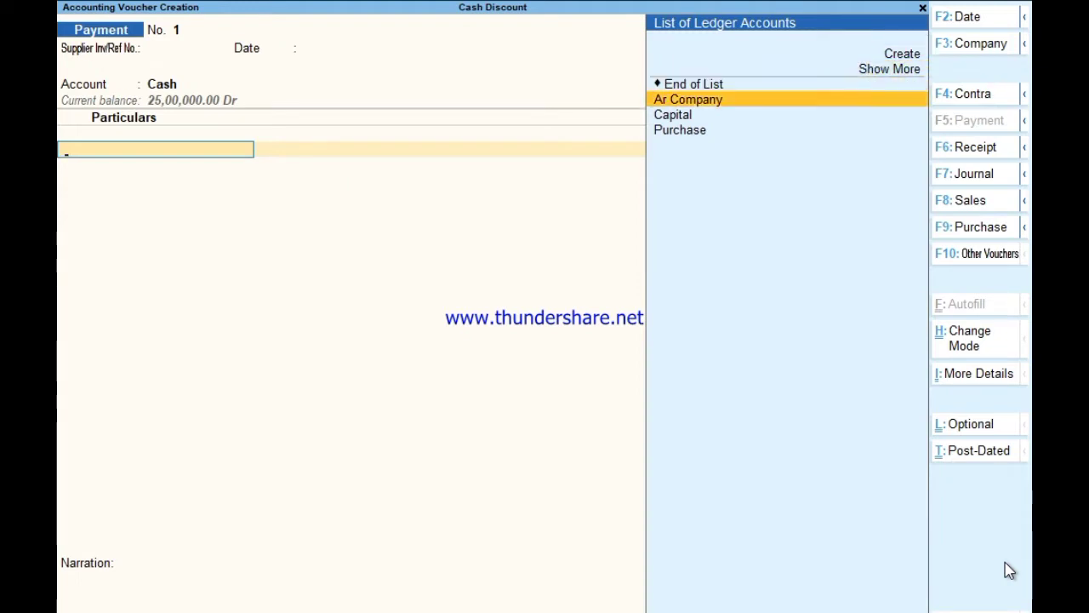
key("Return")
key("Return")
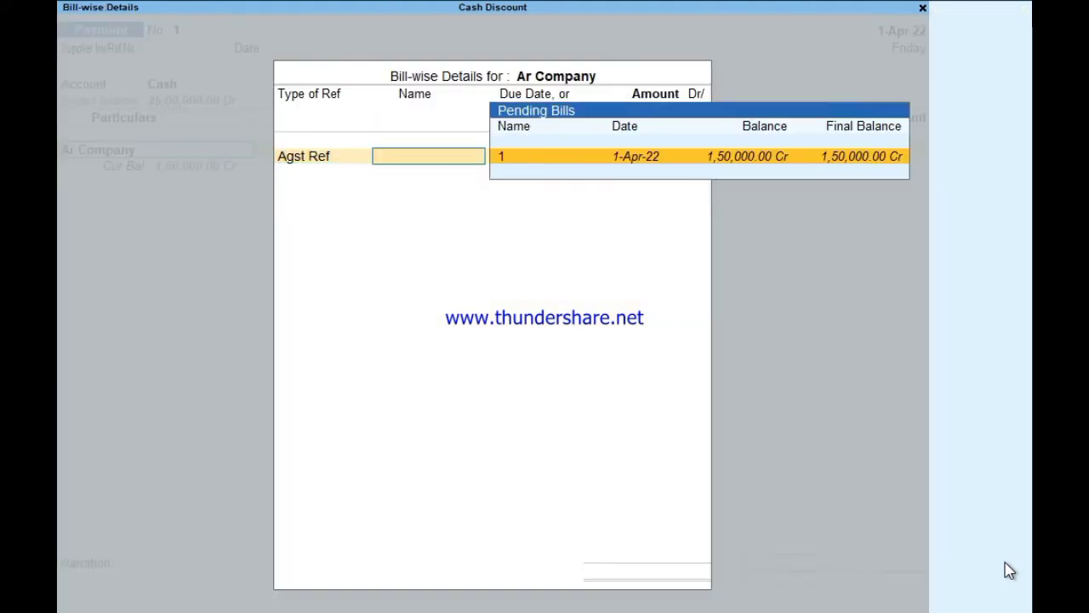
key("Return")
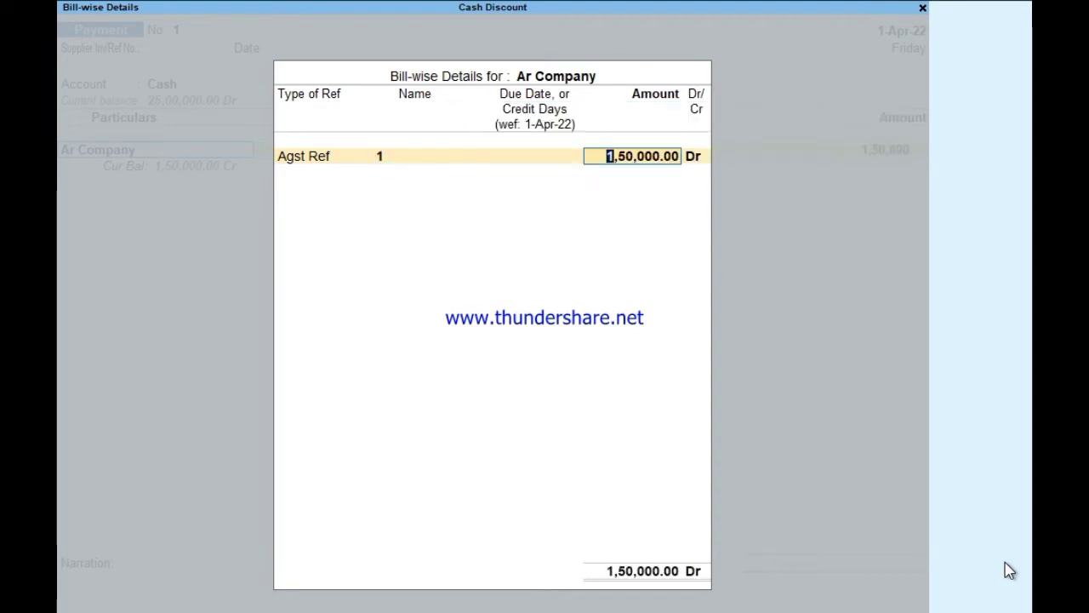
key("Return")
key("Return")
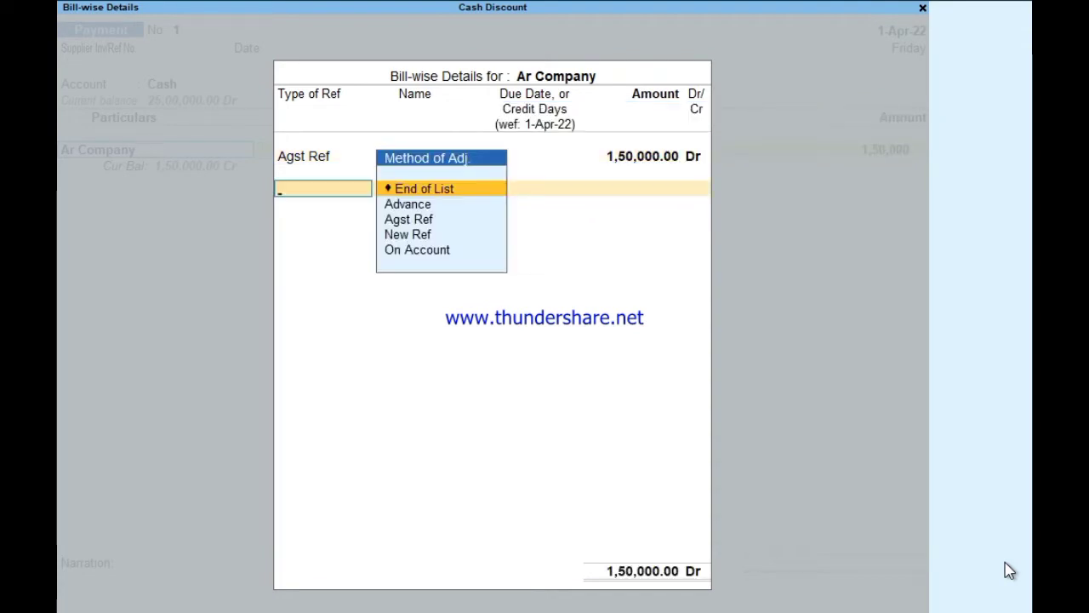
key("Return")
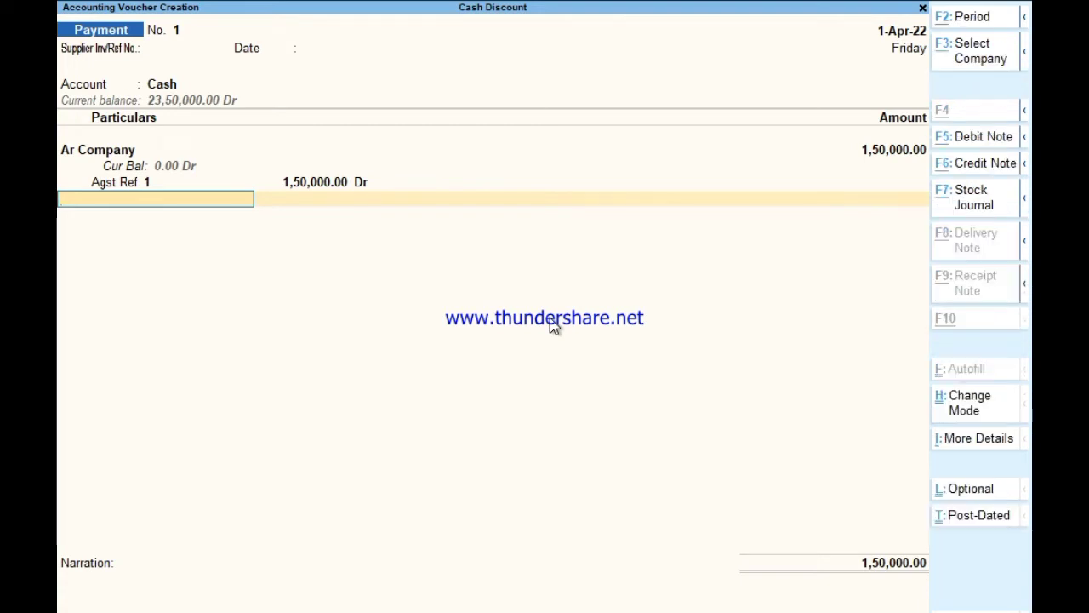
Step: Switch to Calculator, compute 5 percent of 150000 for the cash discount, and return to the payment voucher
key("alt+Tab")
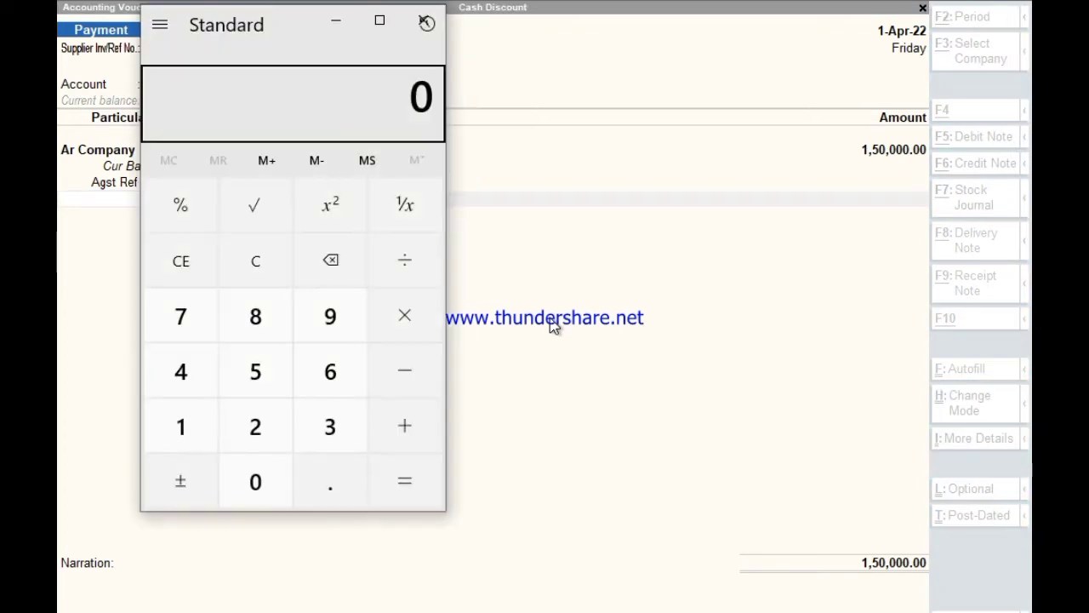
type("1")
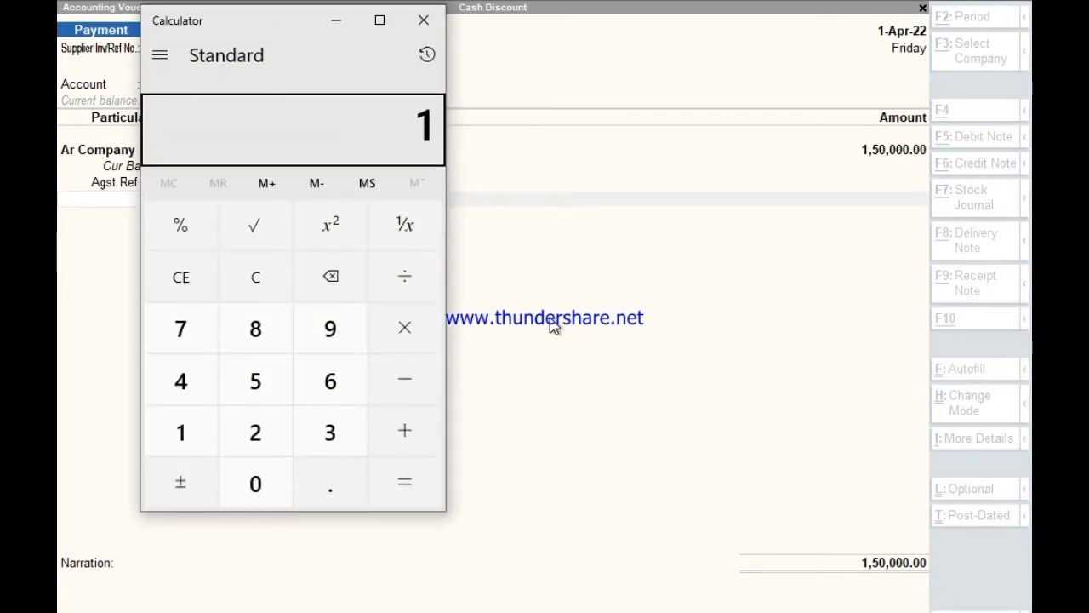
type("50,000")
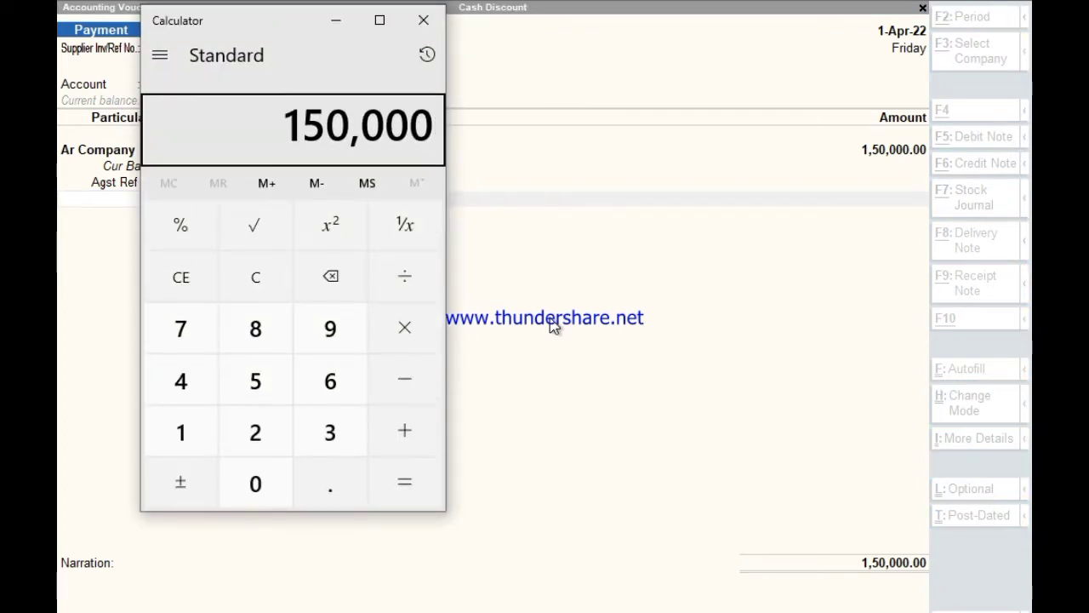
key("asterisk")
key("5")
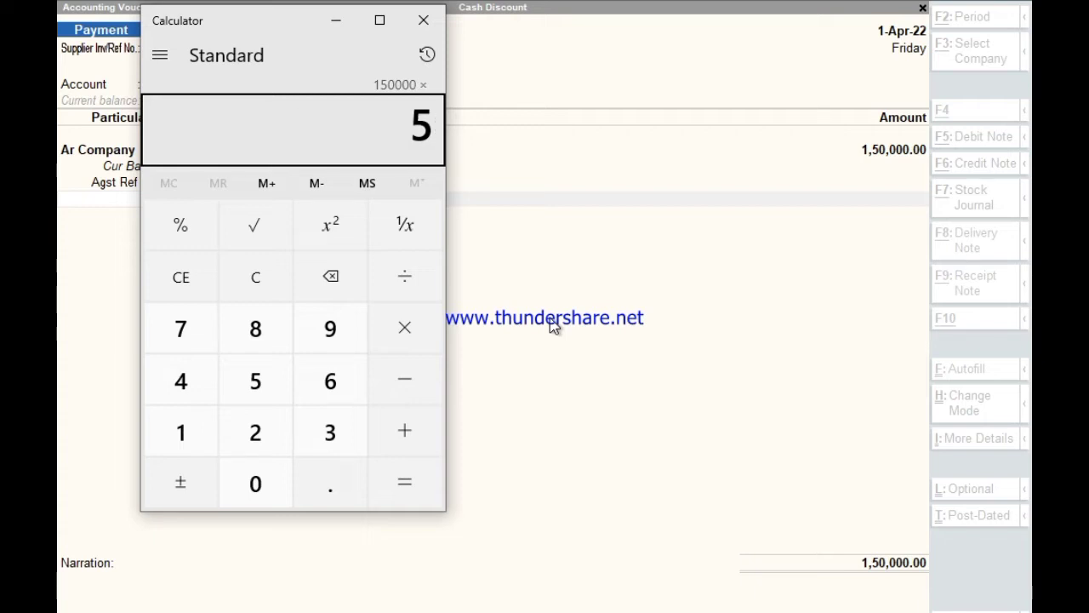
key("slash")
type("100")
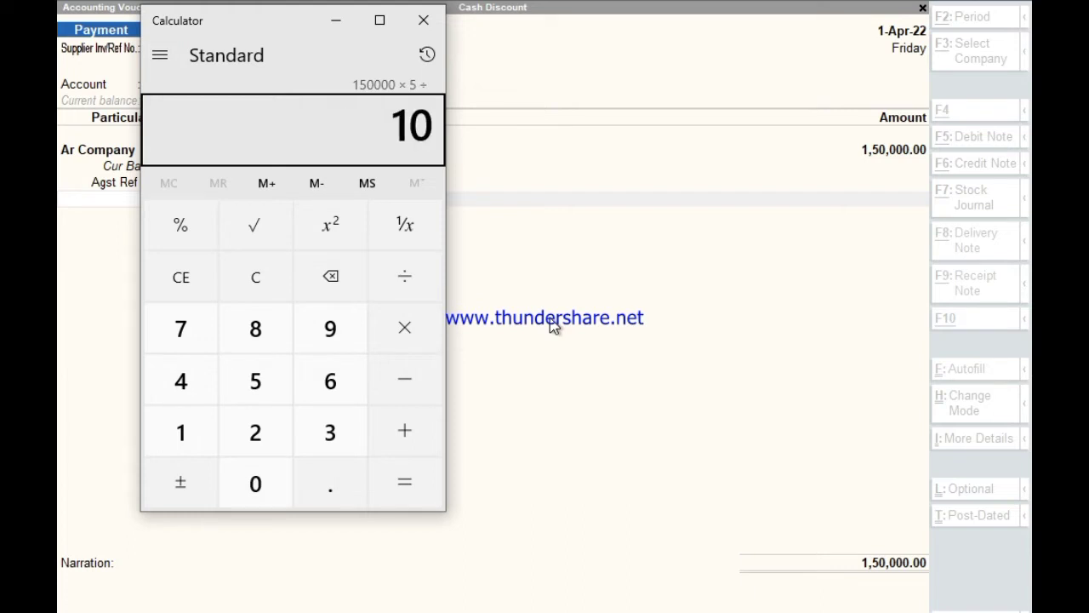
key("Return")
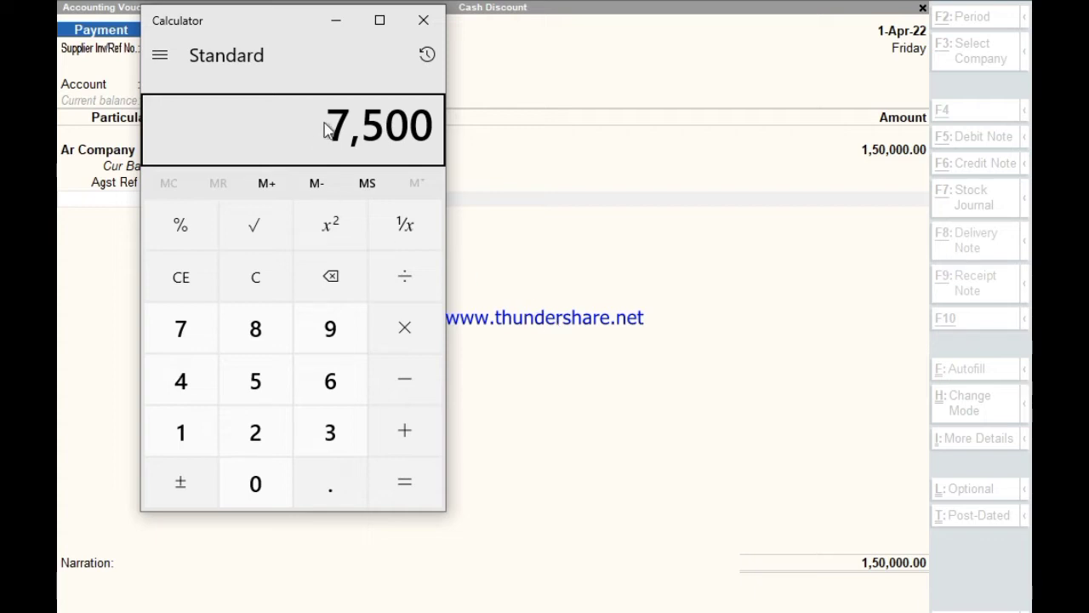
left_click(332, 20)
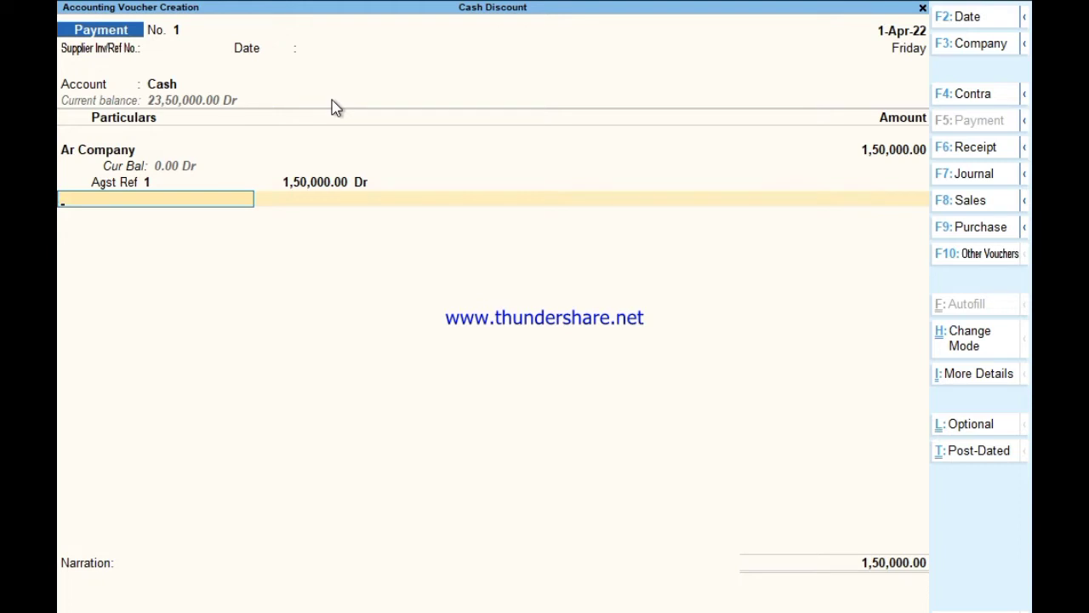
Step: Start creating a ledger named Discount Rec. with no alias from the payment's next particulars line
key("alt+c")
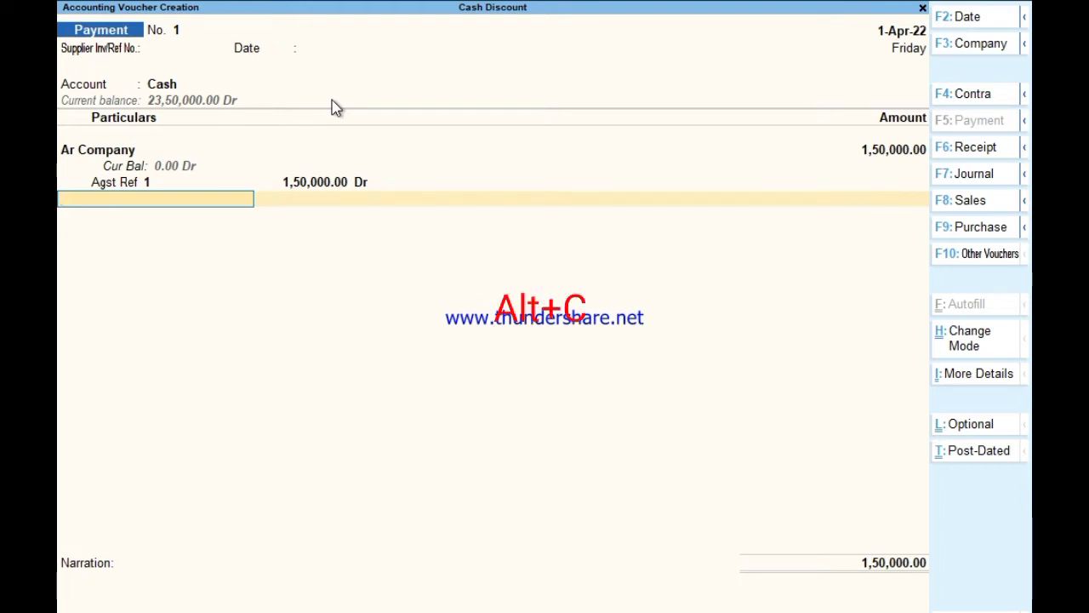
key("alt")
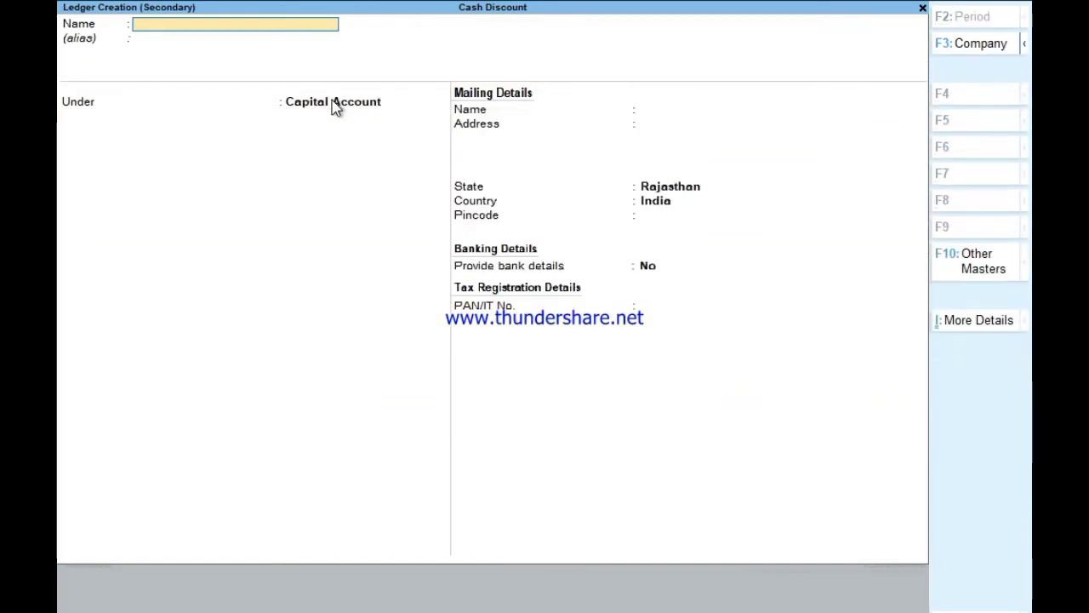
type("Dis")
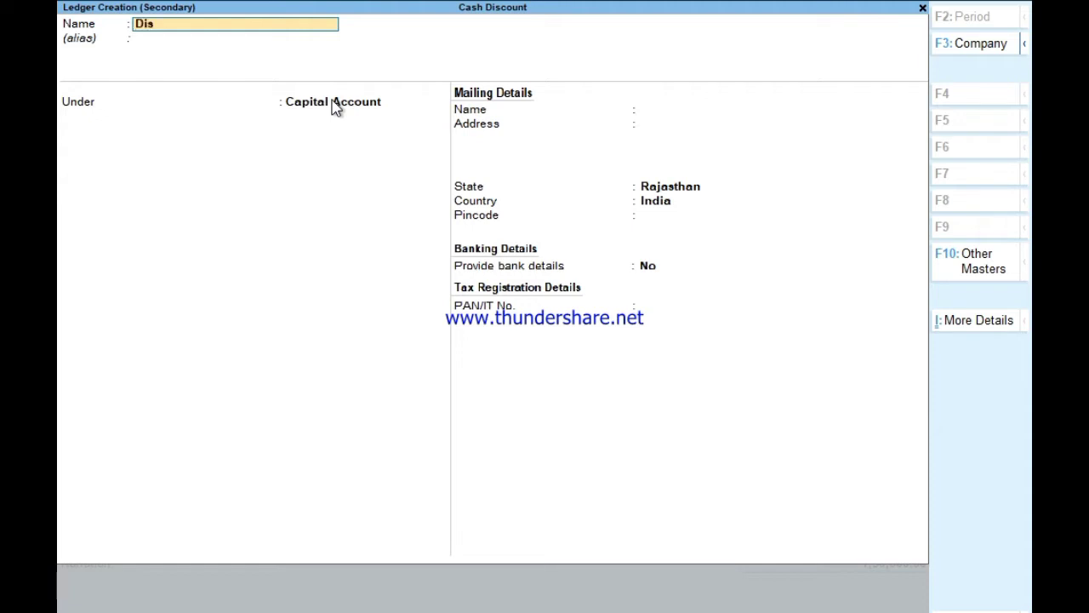
type("count Rec.")
key("Return")
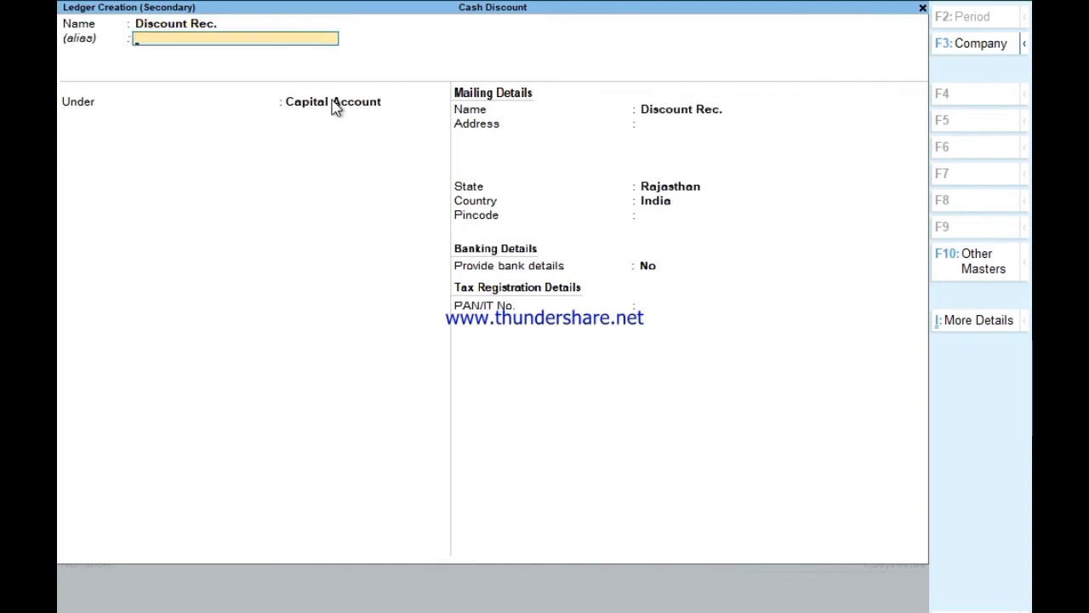
key("Return")
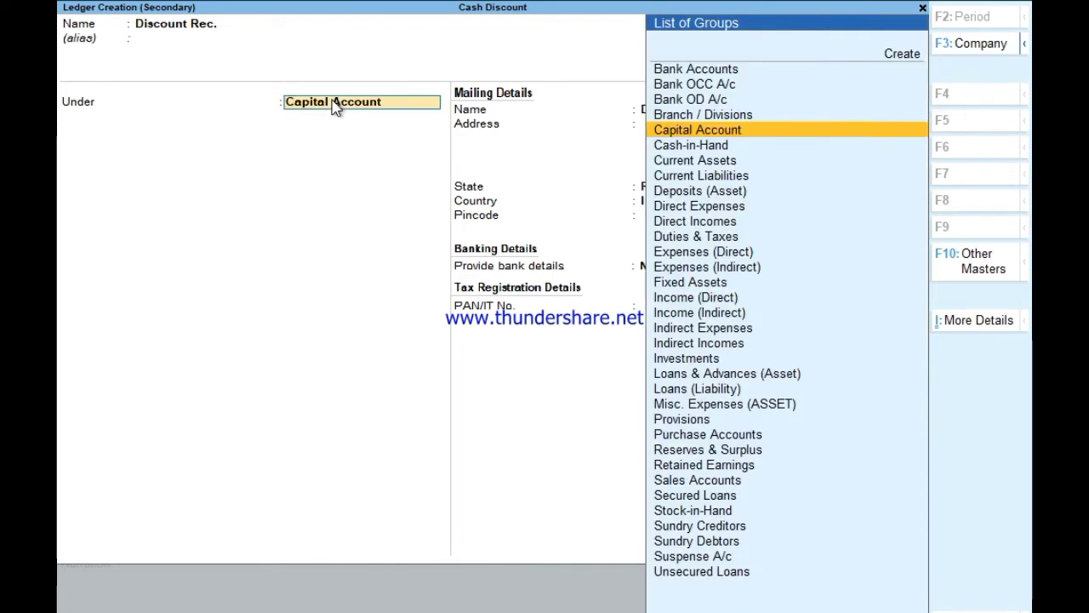
Step: Place the Discount Rec. ledger under Indirect Incomes with ledger type Not Applicable and no bank details, and save it
type("In")
key("Down")
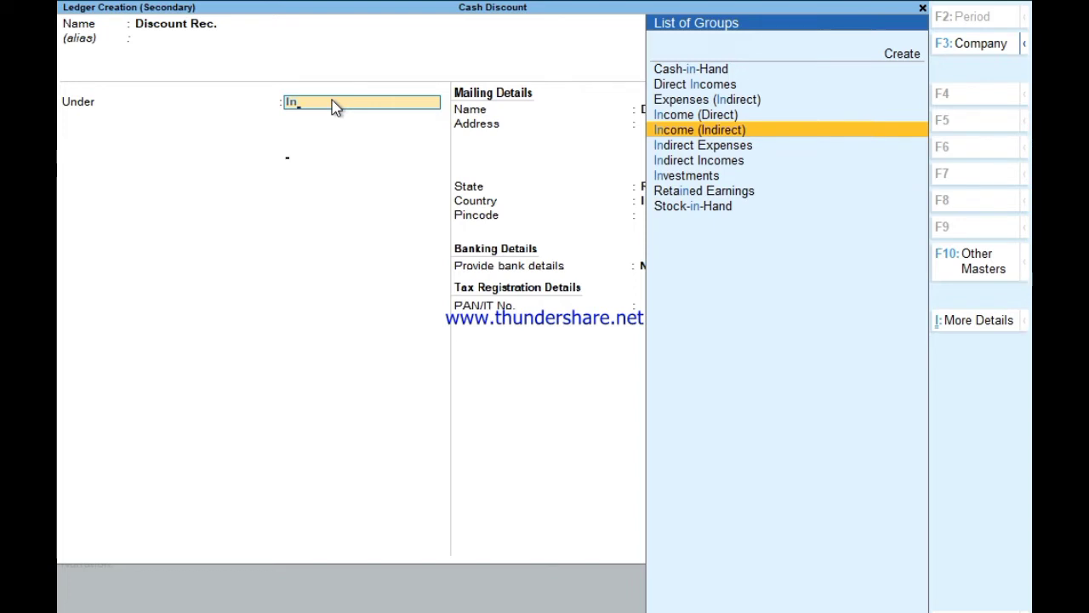
key("Down")
key("Down")
key("Return")
key("Return")
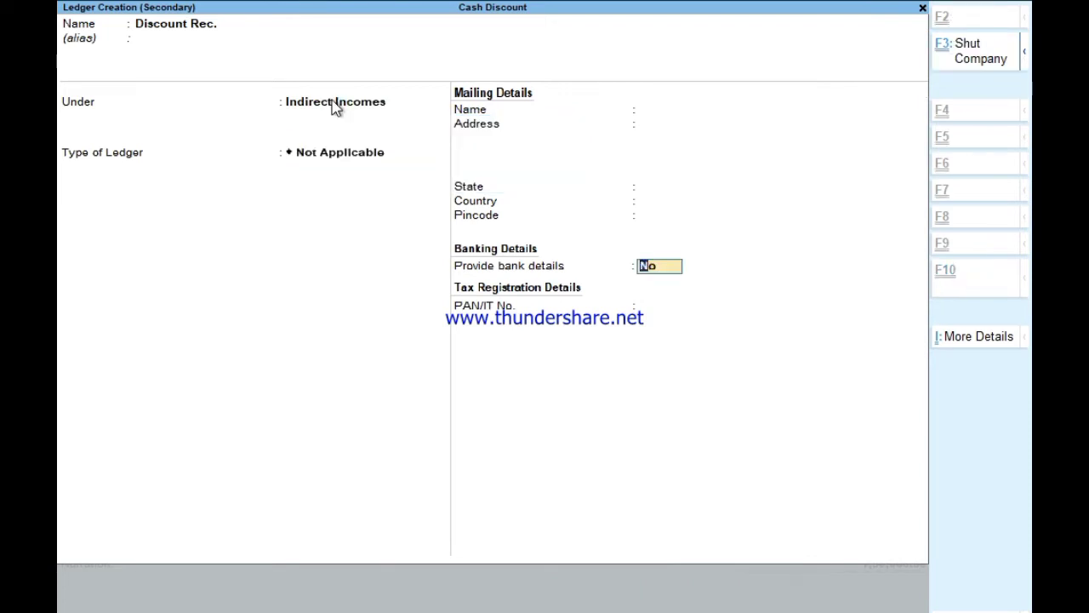
key("ctrl+a")
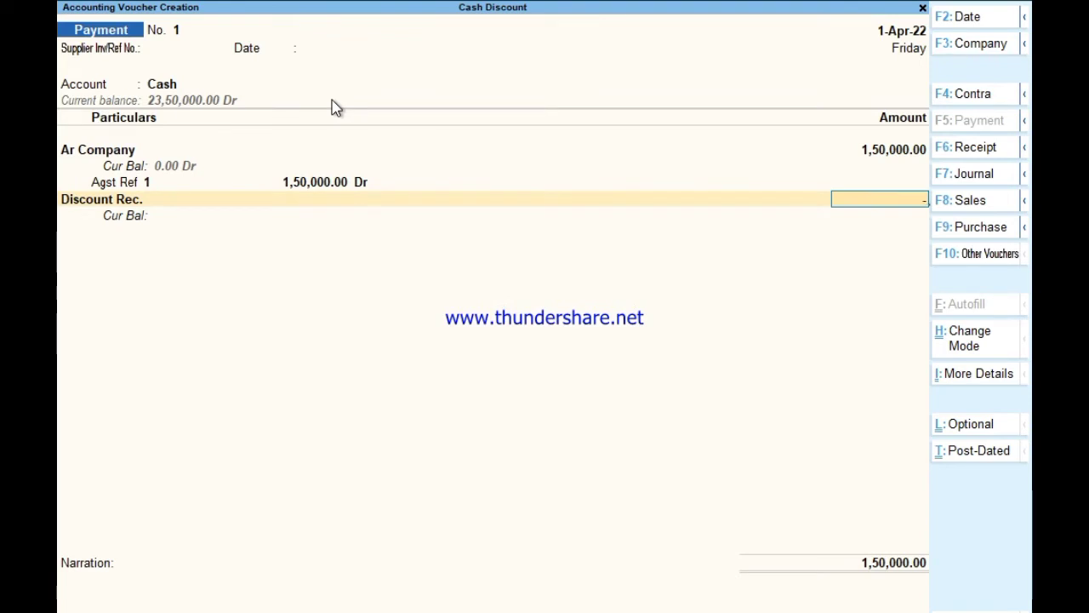
Step: Enter -7500 for Discount Rec. and save the payment voucher without a narration
type("-7500")
key("Return")
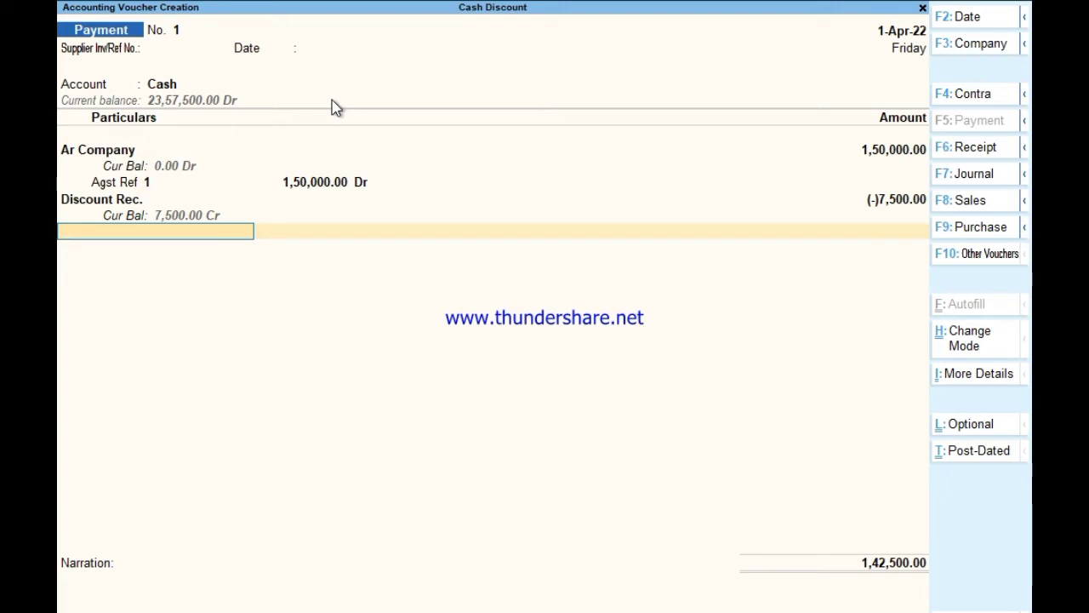
key("Return")
key("Return")
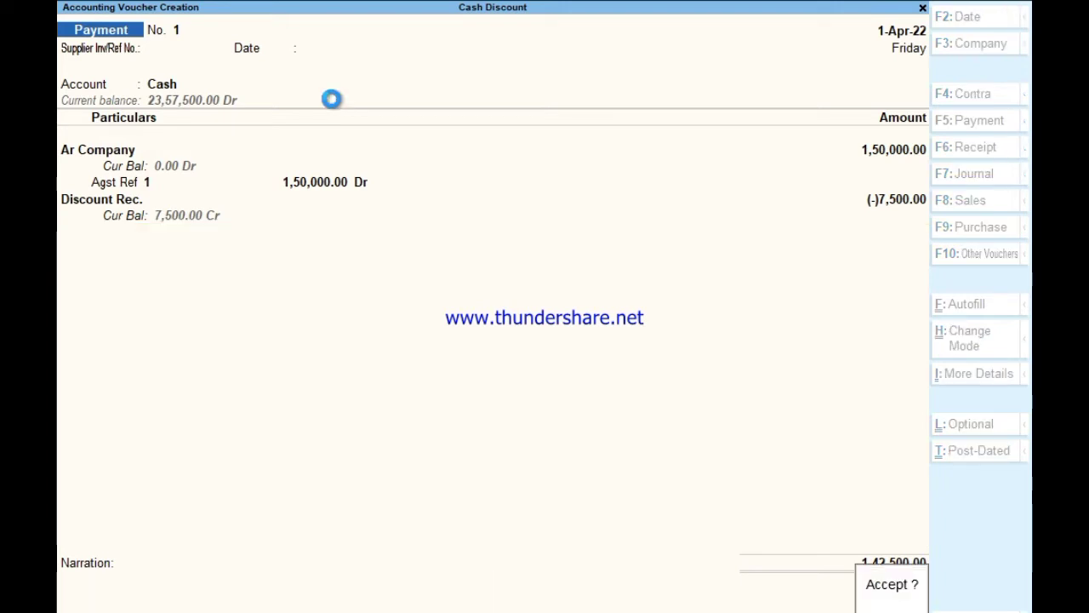
key("Return")
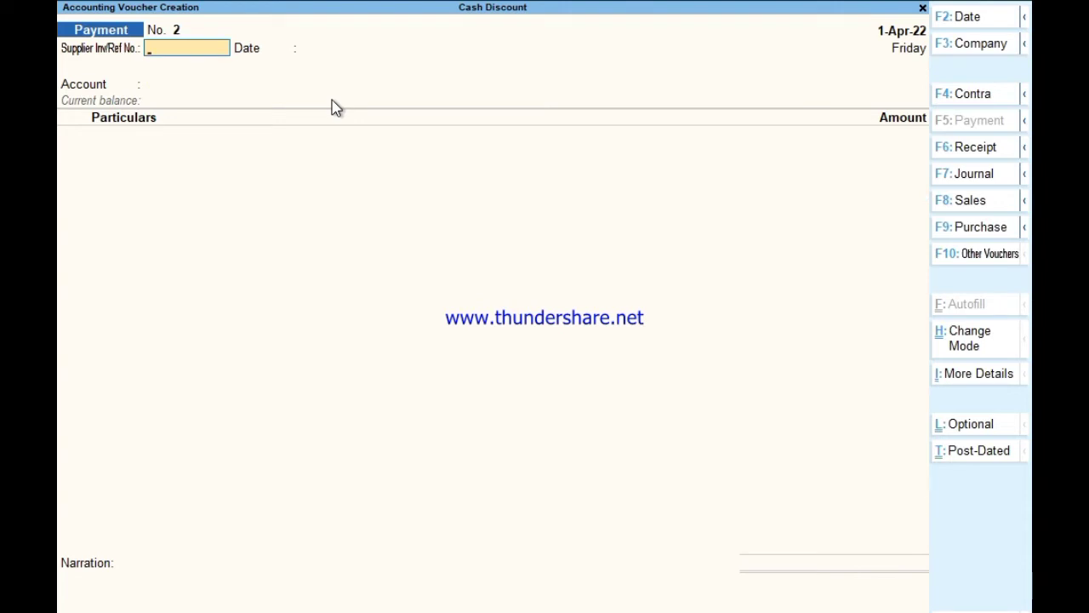
Step: Reopen the saved payment voucher to review its discount entry and accept it without changes
key("Page_Up")
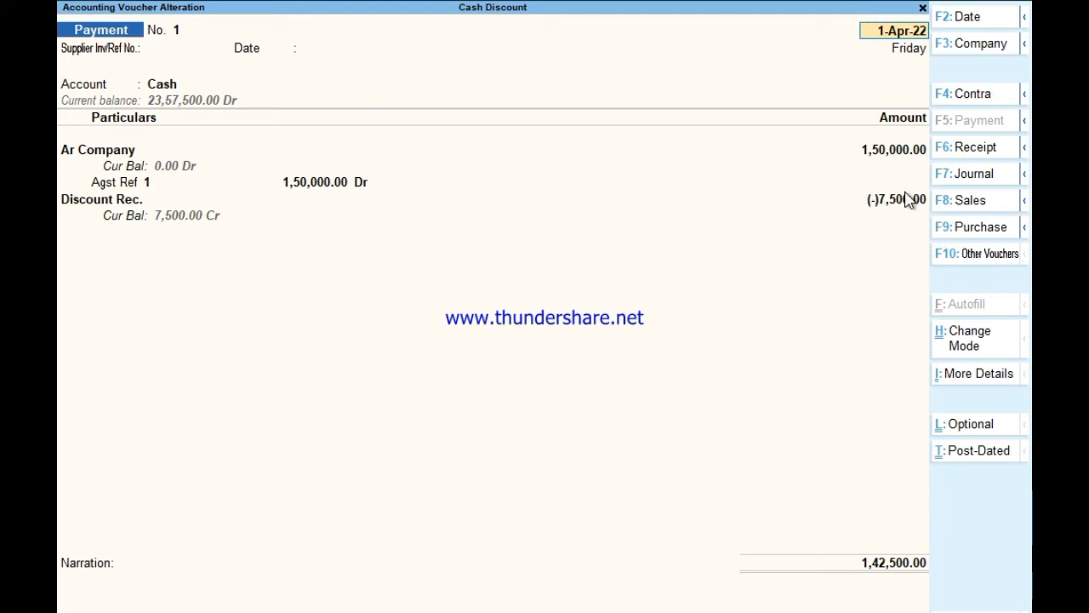
key("ctrl")
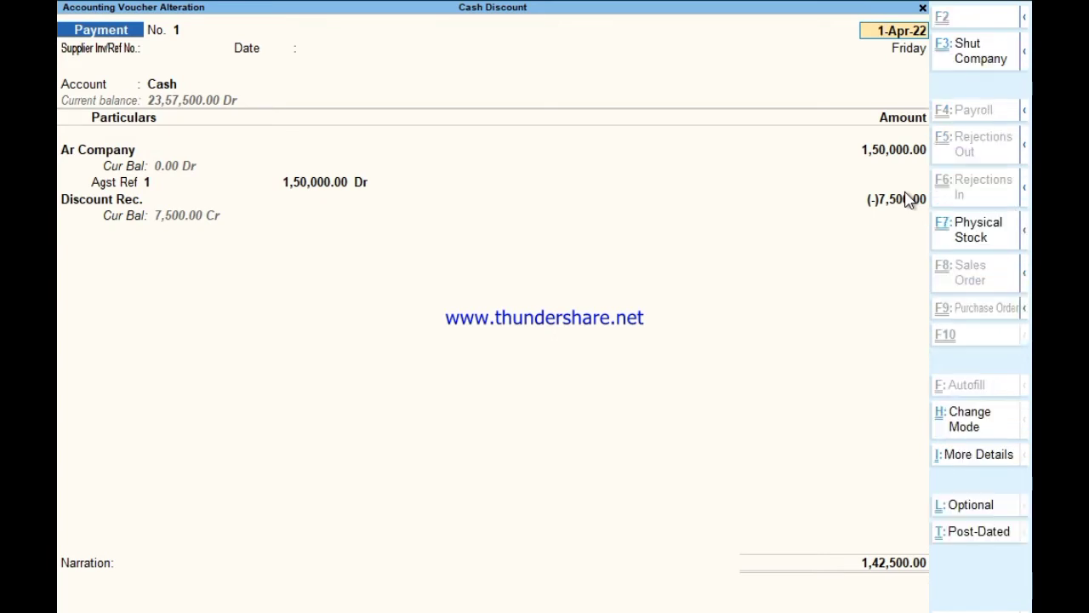
key("ctrl+a")
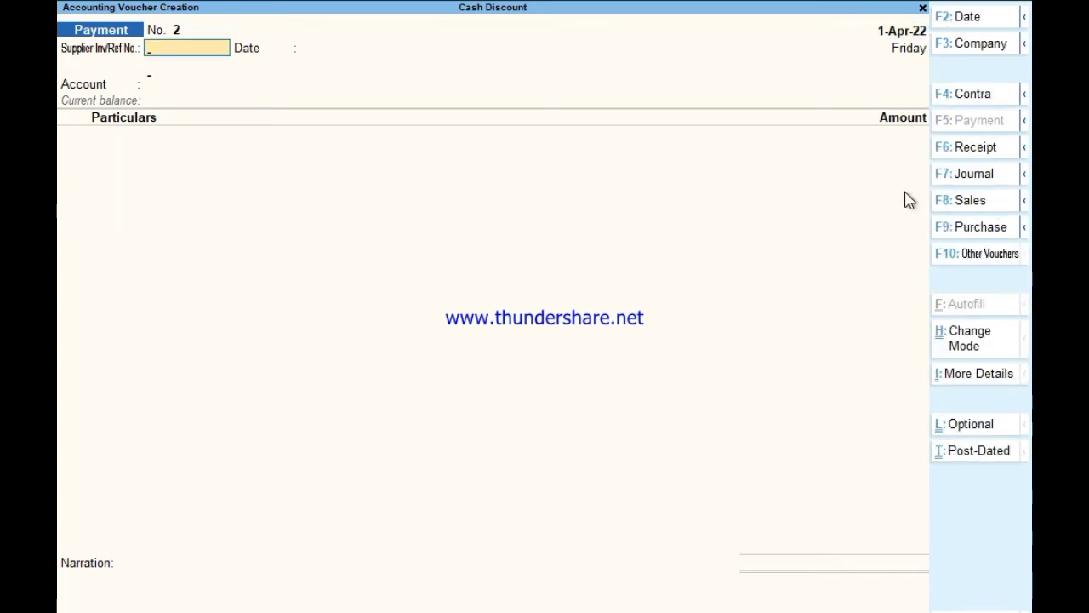
Step: Start a sales voucher and create its party ledger AR under Sundry Debtors with bill-by-bill balances maintained
key("F8")
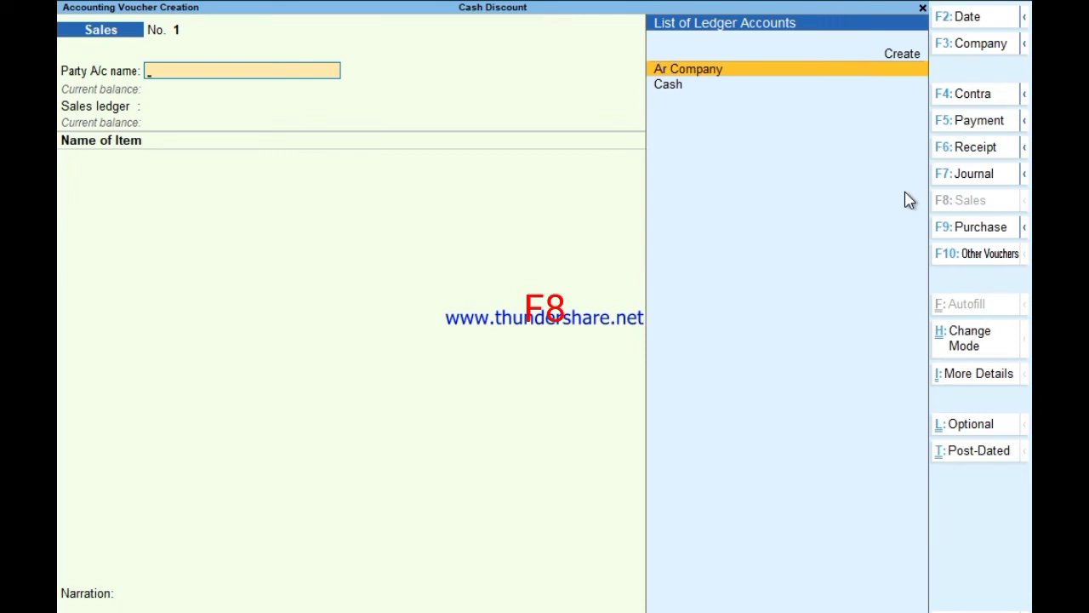
key("alt+c")
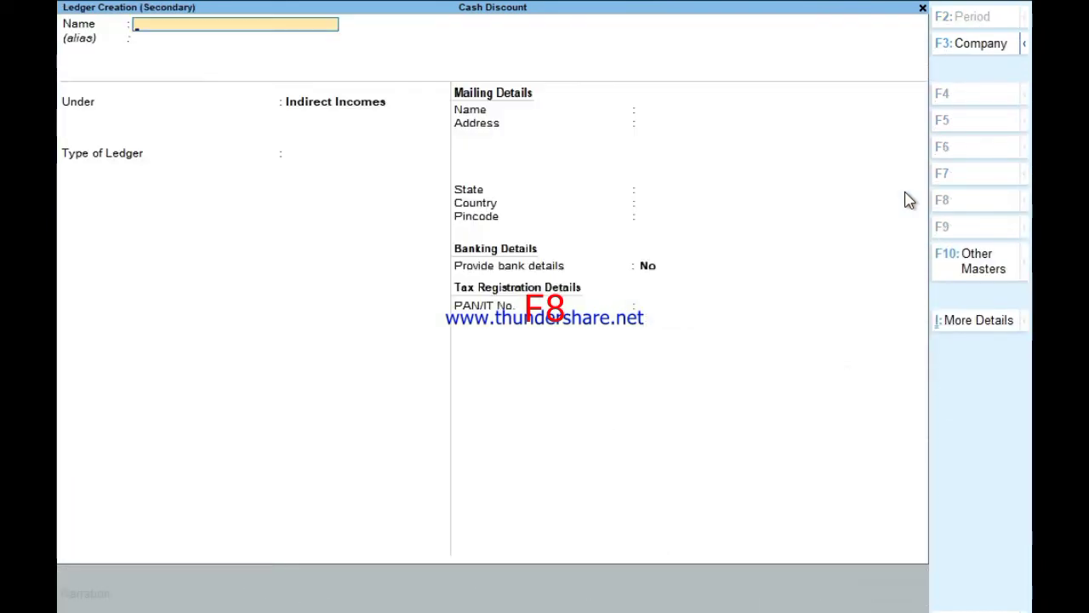
type("AR")
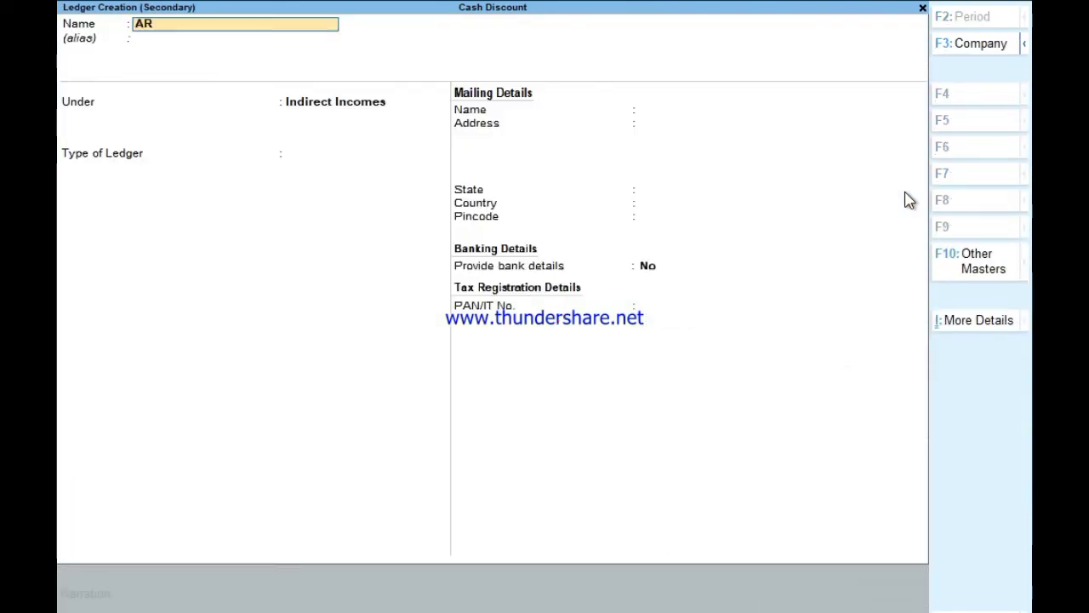
key("Return")
key("Return")
type("Su")
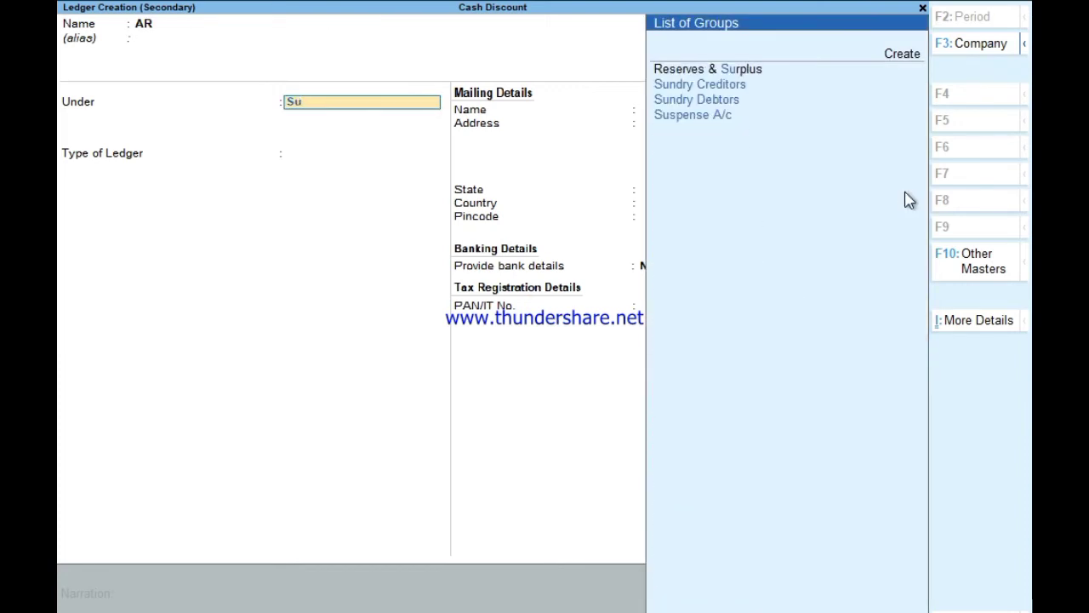
key("Down")
key("Down")
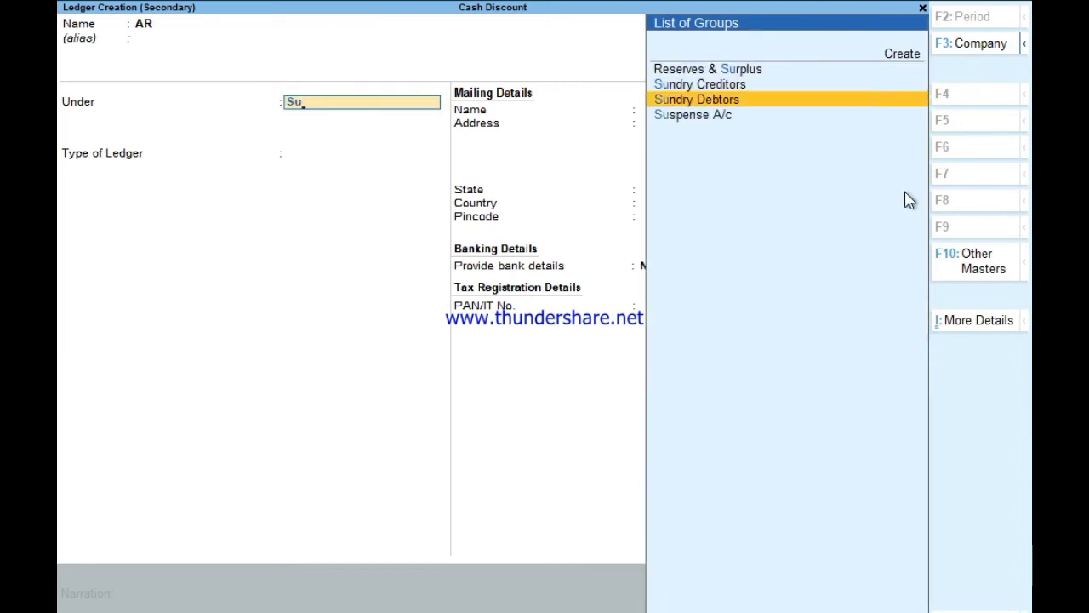
key("Return")
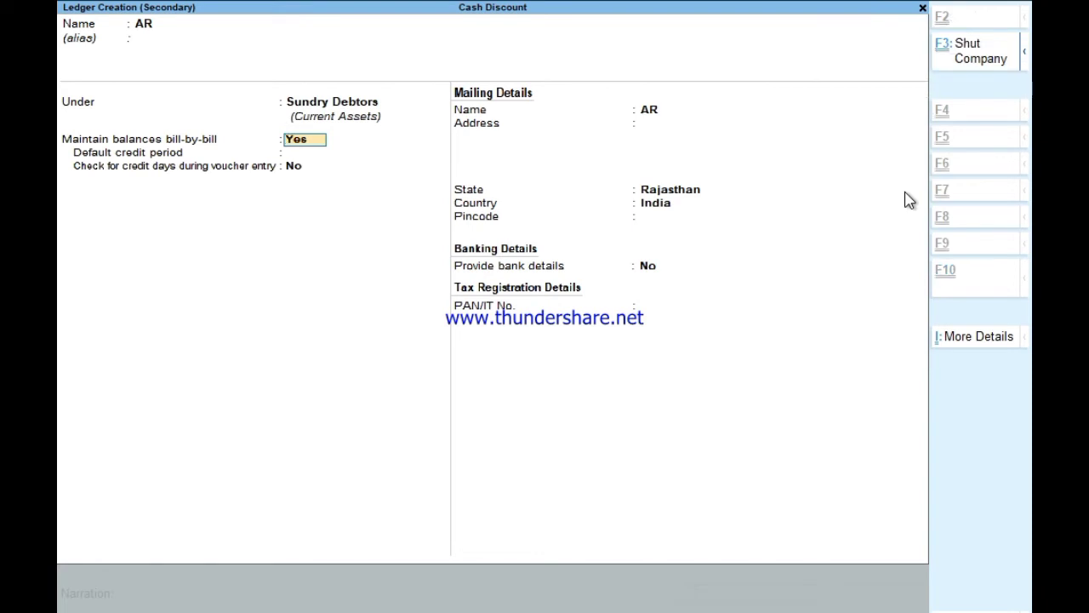
key("ctrl+a")
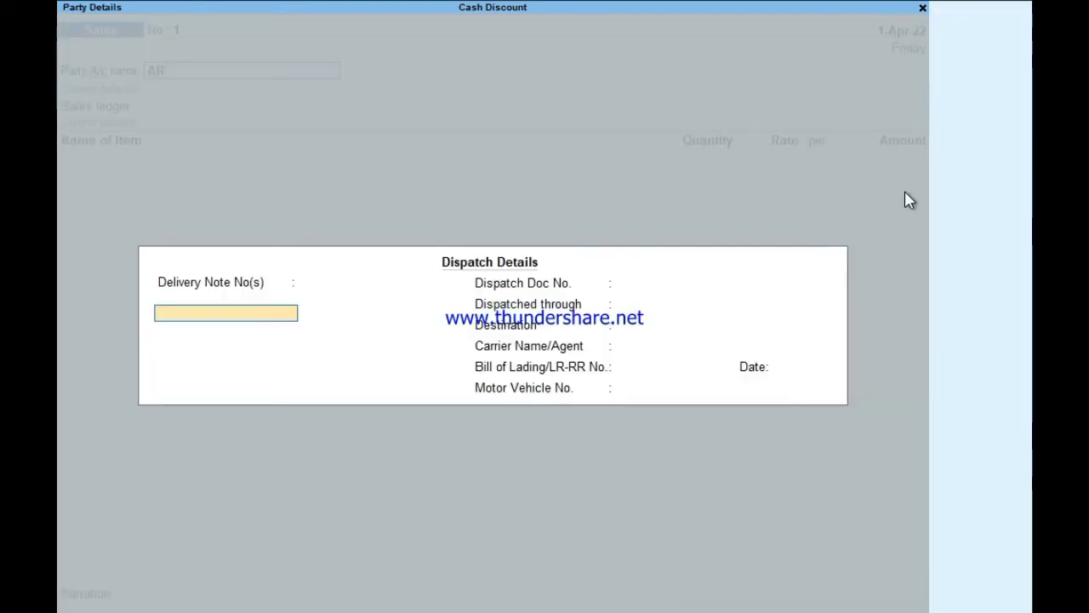
Step: Accept blank dispatch details and keep AR as the buyer and mailing name in the sales voucher's party details
key("ctrl+a")
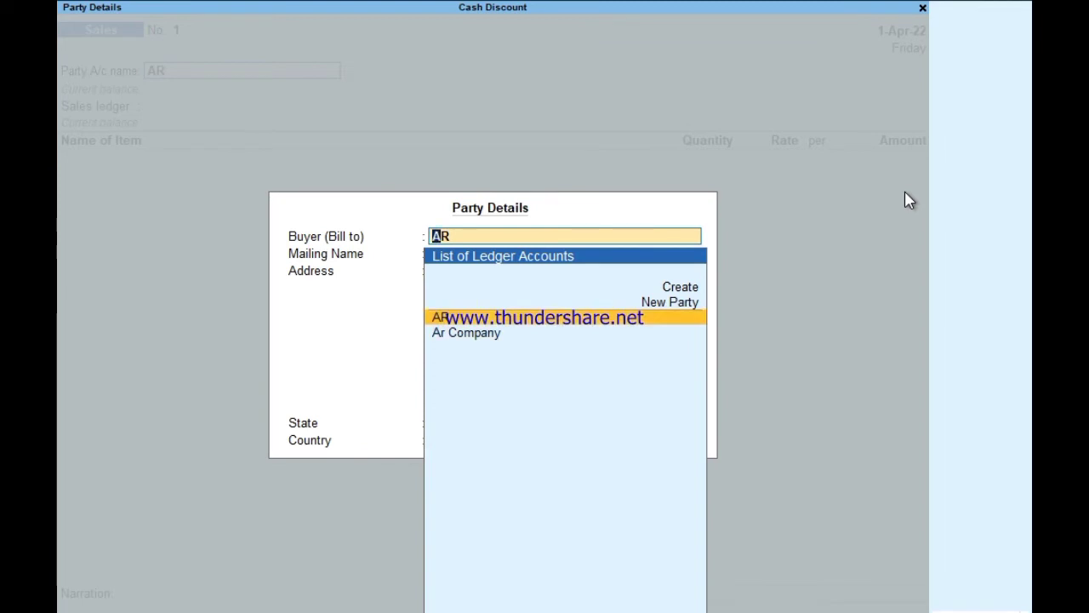
key("Up")
key("Down")
key("Return")
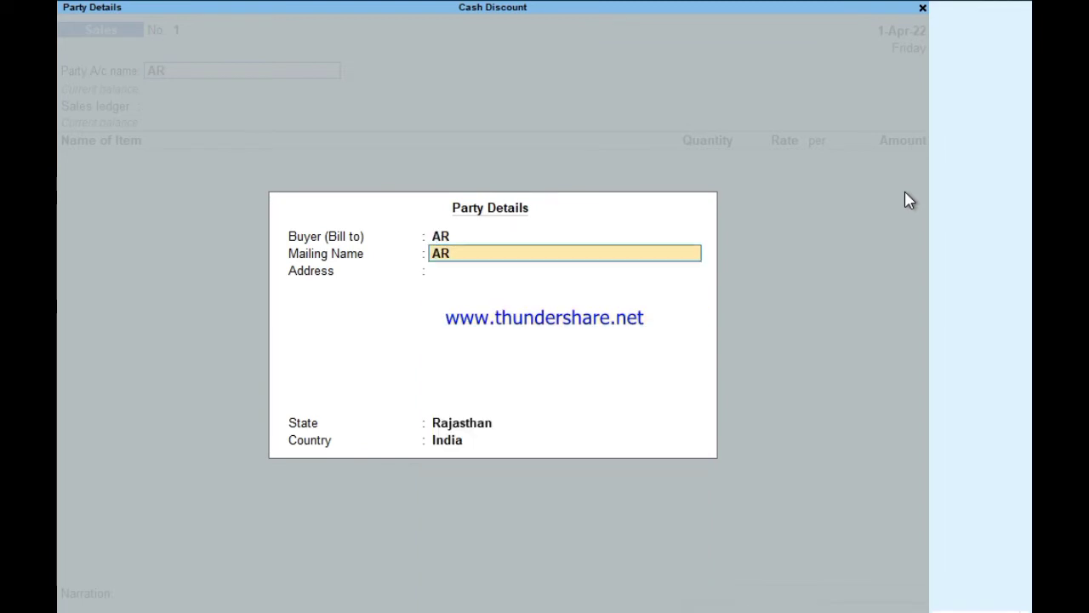
key("Return")
key("Return")
key("Return")
key("Return")
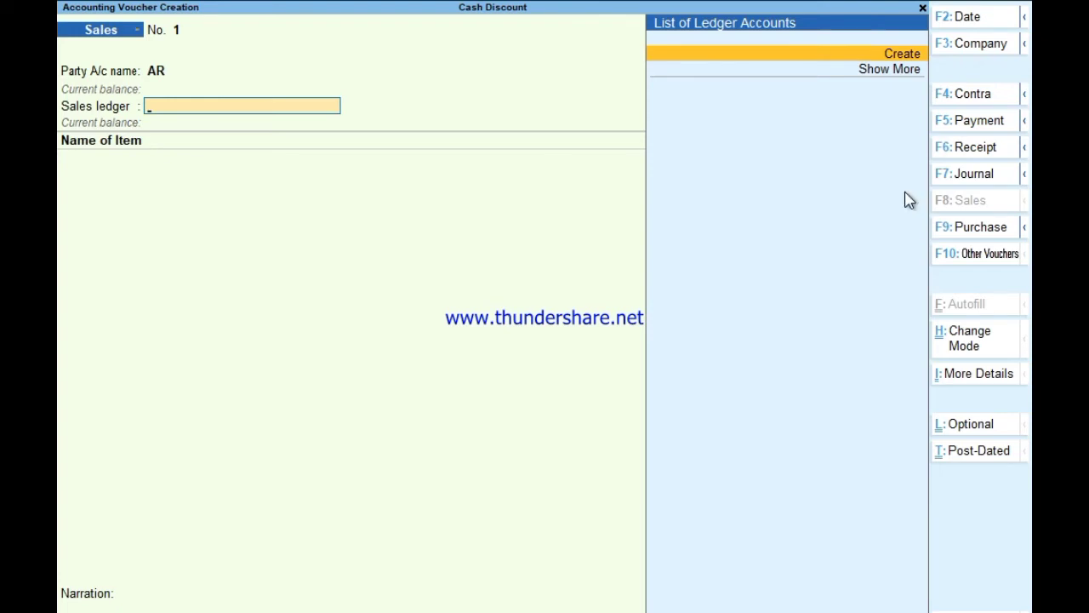
Step: Create a Sales ledger under Sales Accounts with ledger type Not Applicable, and use it as the voucher's sales ledger
key("Return")
type("Sales")
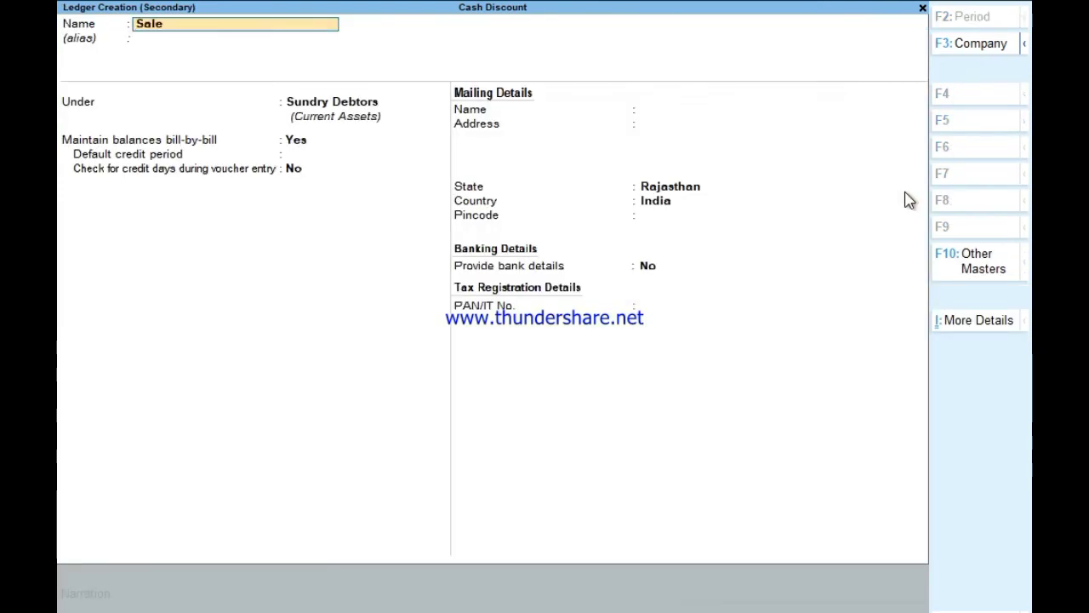
key("Return")
key("Return")
type("Sa")
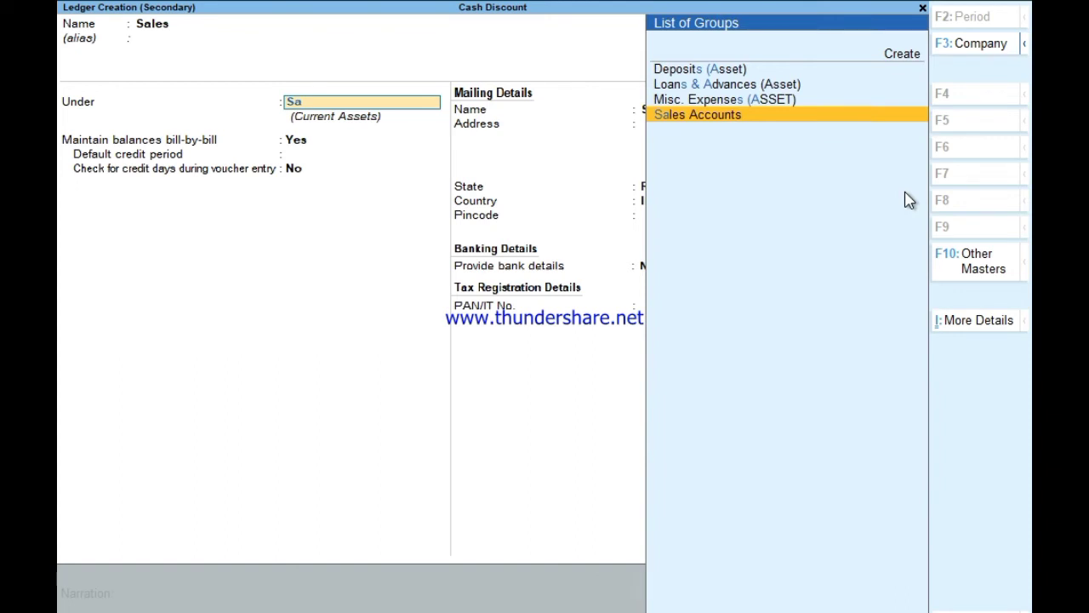
key("Return")
key("Return")
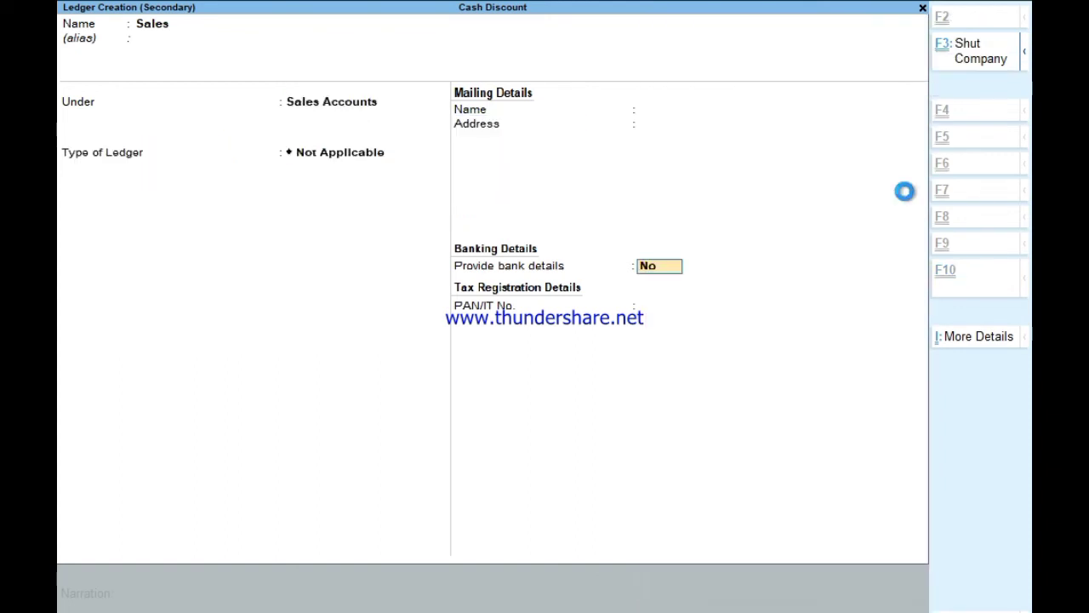
key("ctrl+a")
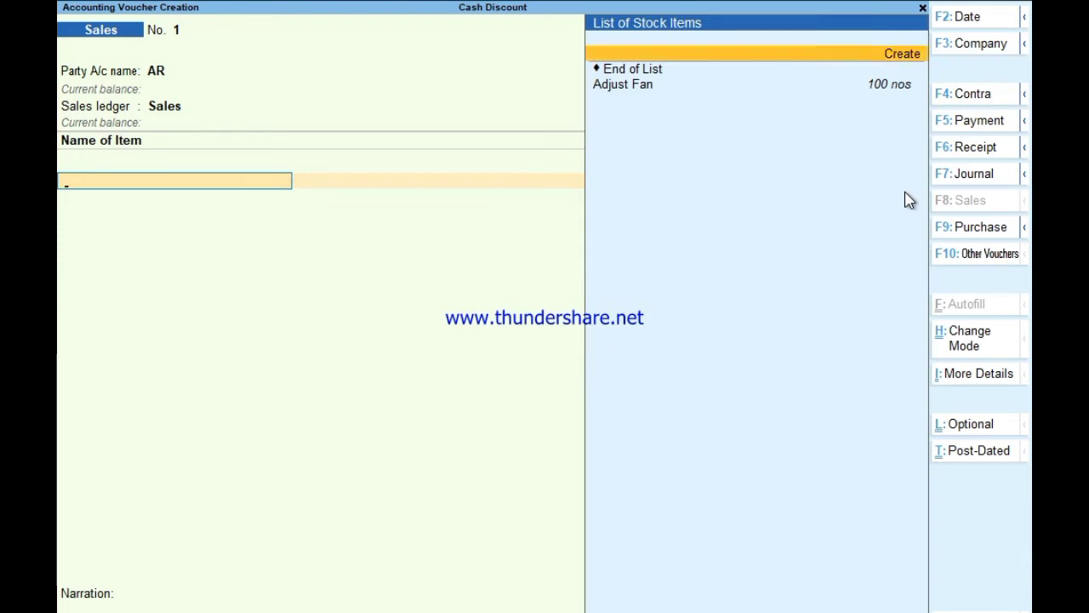
Step: Add the stock item Adjust Fan to the sales voucher with quantity 50 nos at a rate of 2000
key("Down")
key("Return")
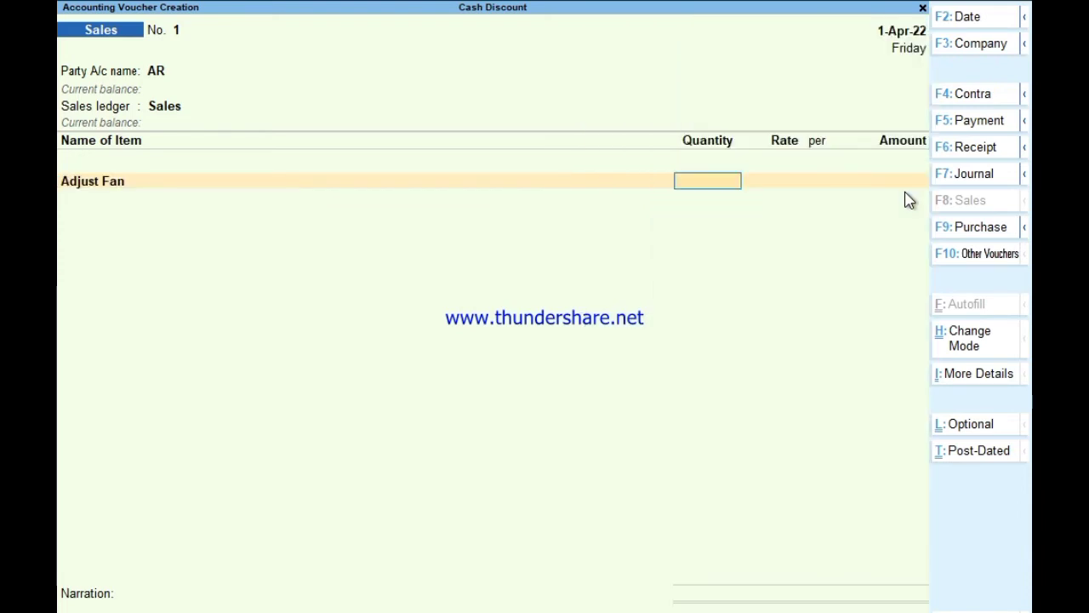
type("50")
key("Return")
type("2")
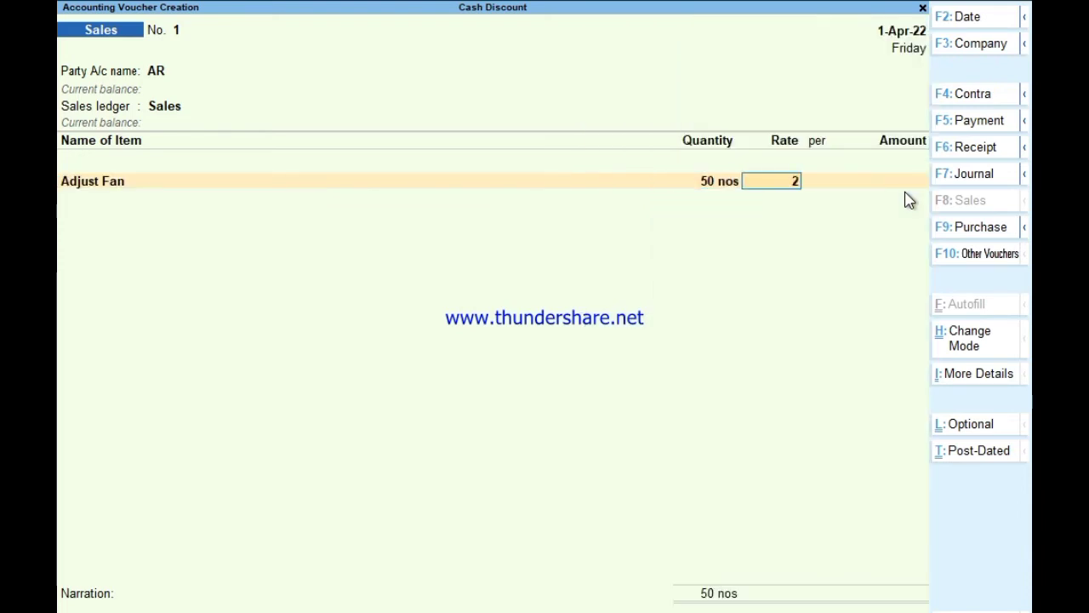
type("000")
key("Return")
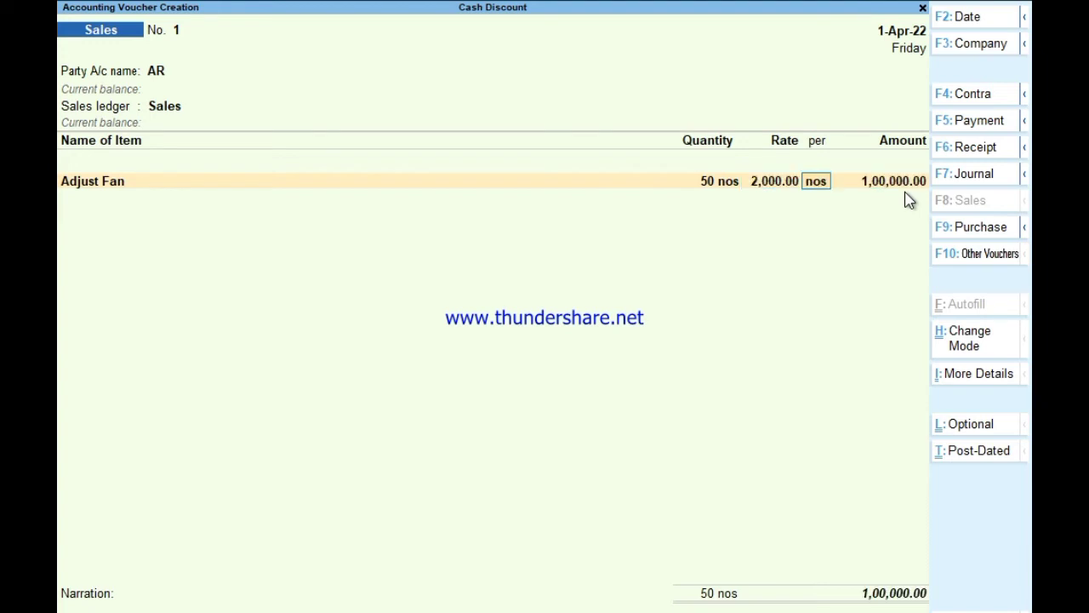
key("Return")
key("Return")
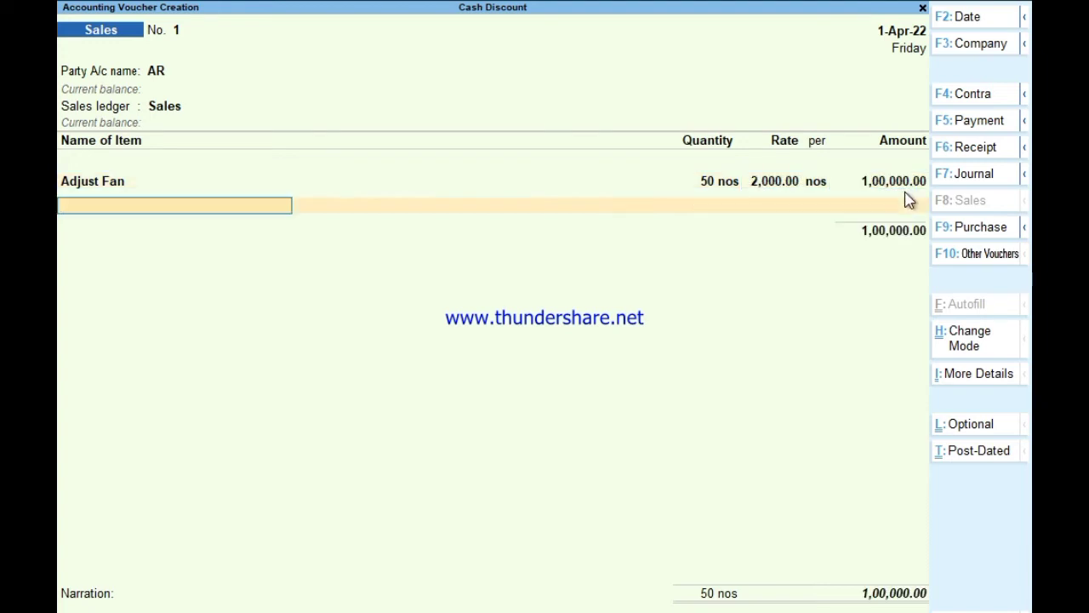
Step: End the item list, allocate 1,00,000 Dr for AR as New Ref 1, and save the sales voucher without a narration
key("Return")
key("Return")
key("Return")
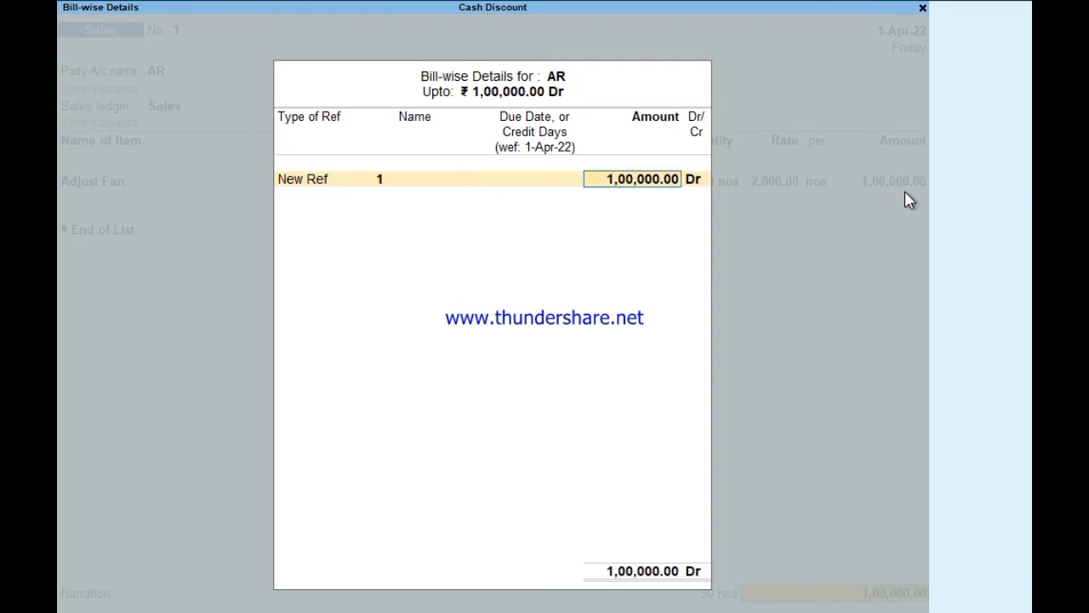
key("Return")
key("Return")
key("Return")
key("Return")
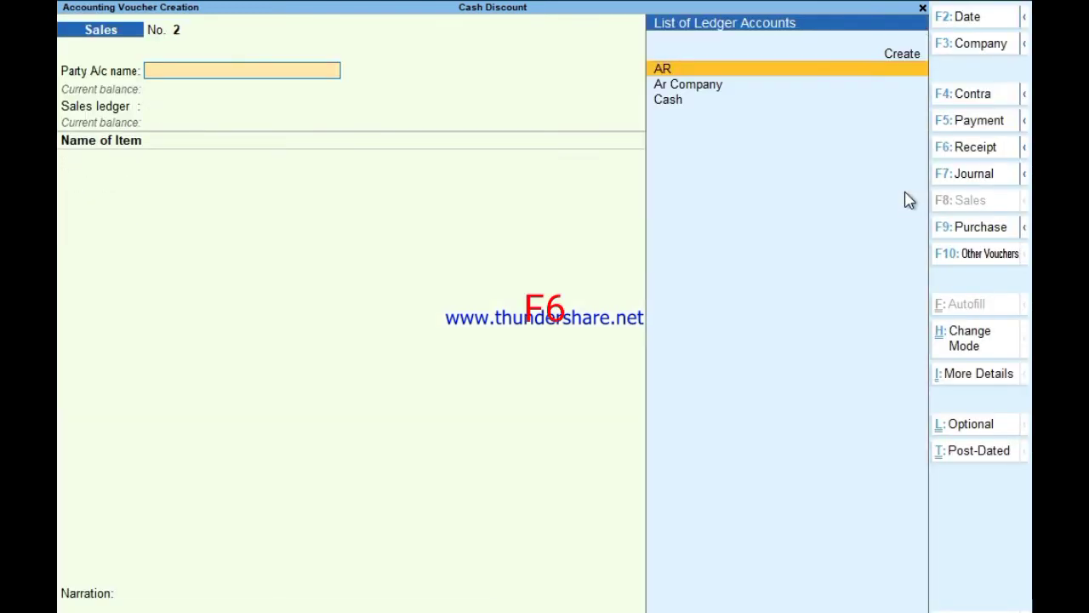
Step: Start a receipt voucher into Cash and credit AR with 1,00,000 against pending bill 1
key("F6")
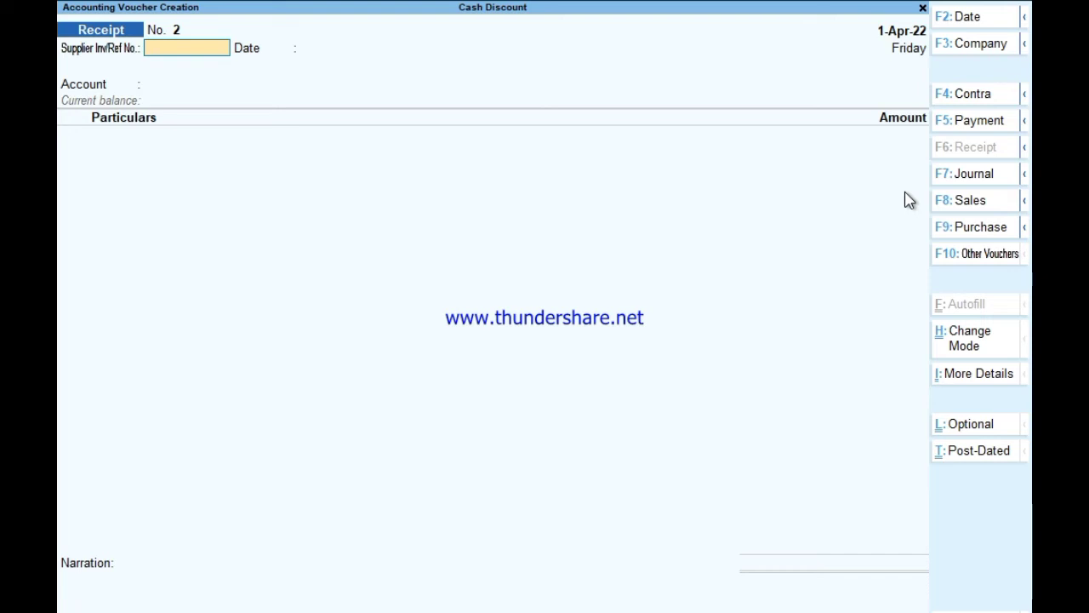
key("Return")
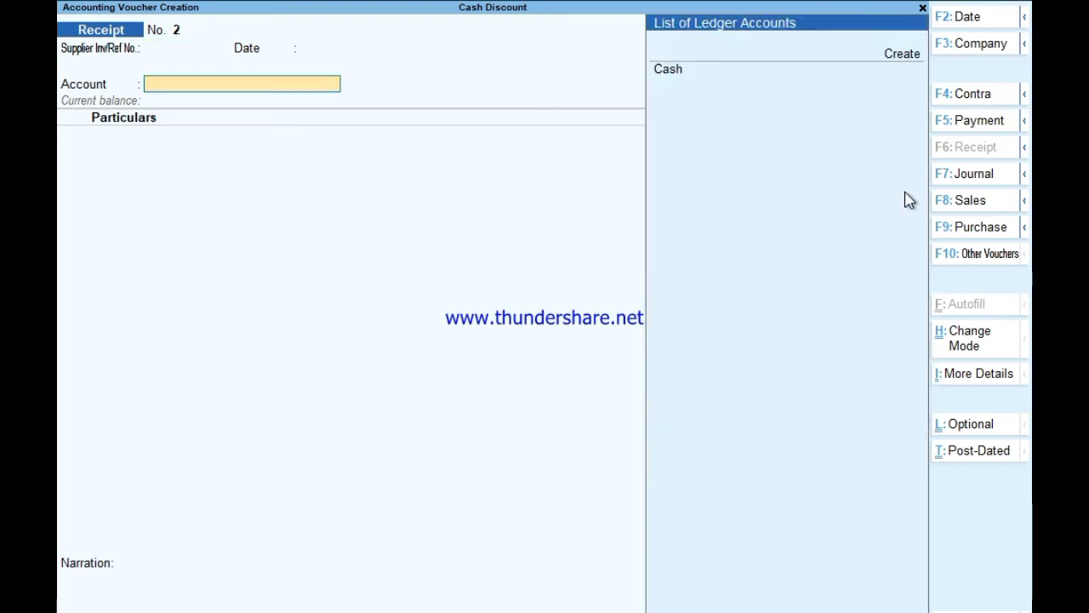
key("Return")
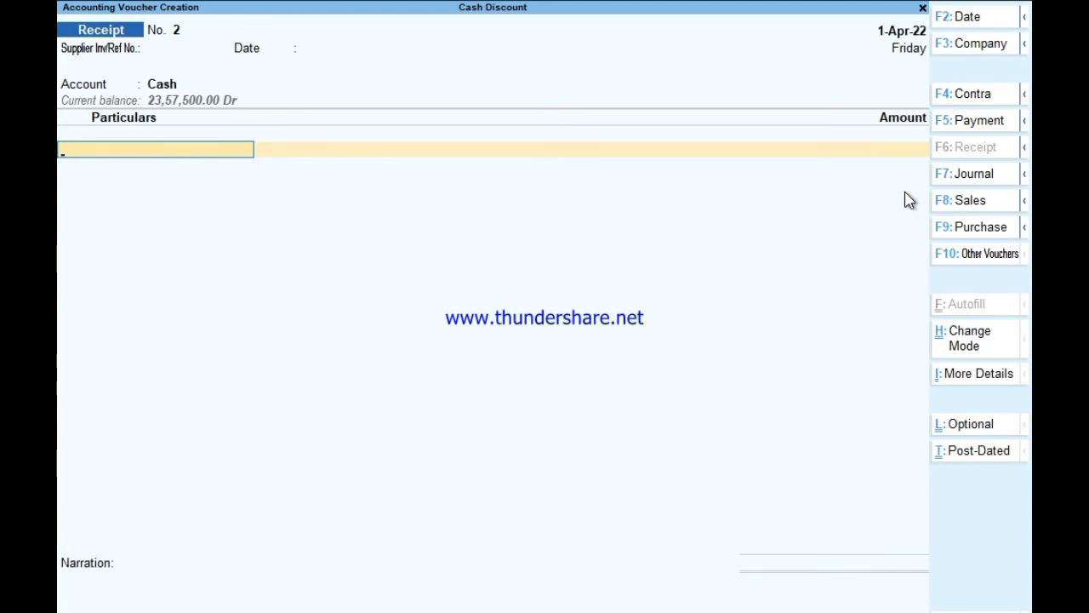
key("Down")
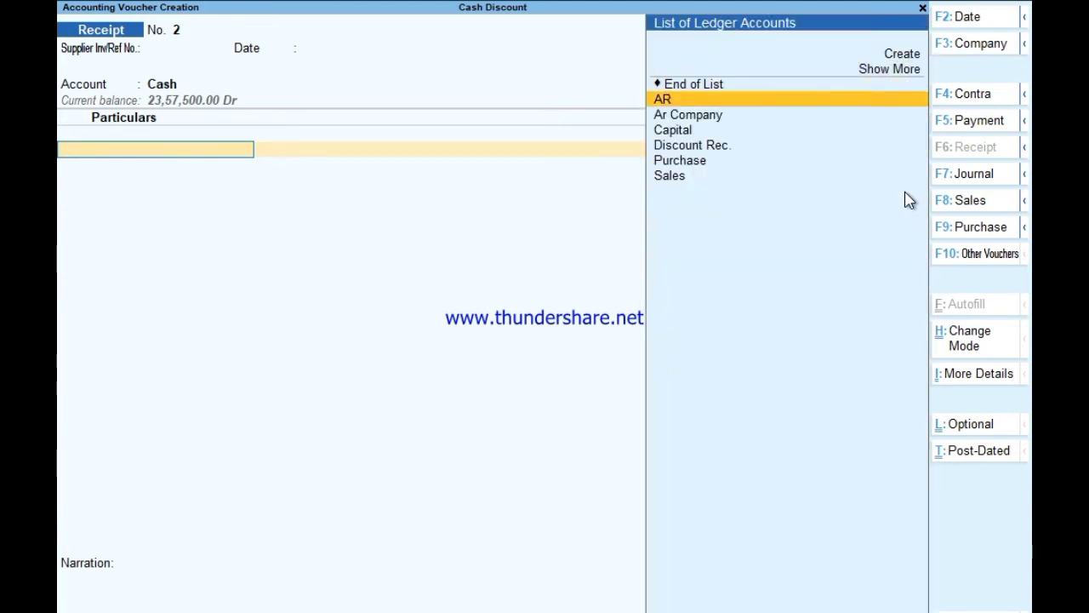
key("Return")
key("Return")
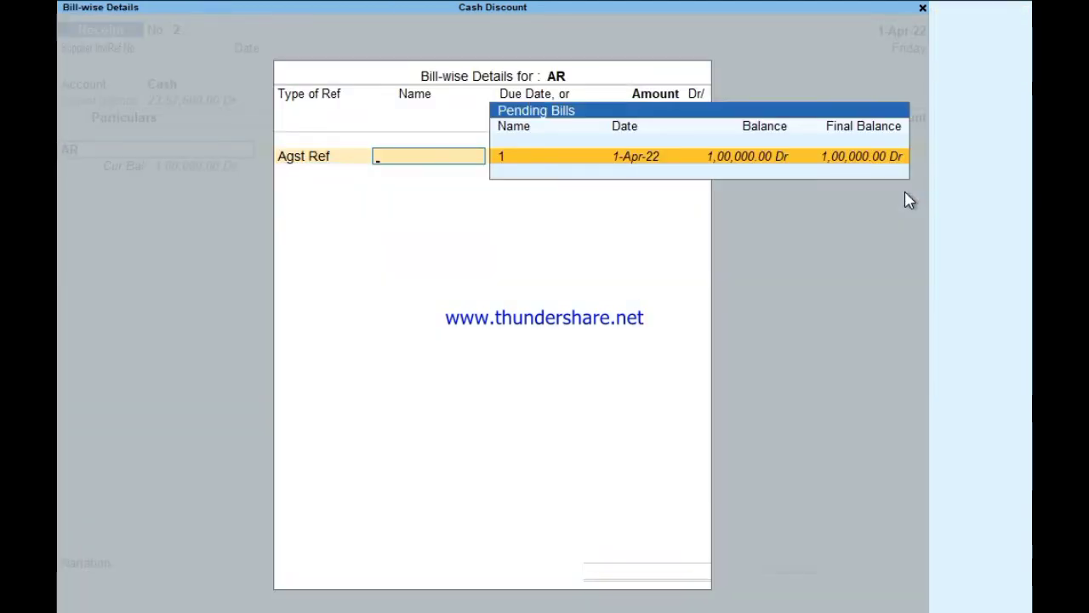
key("Return")
key("Return")
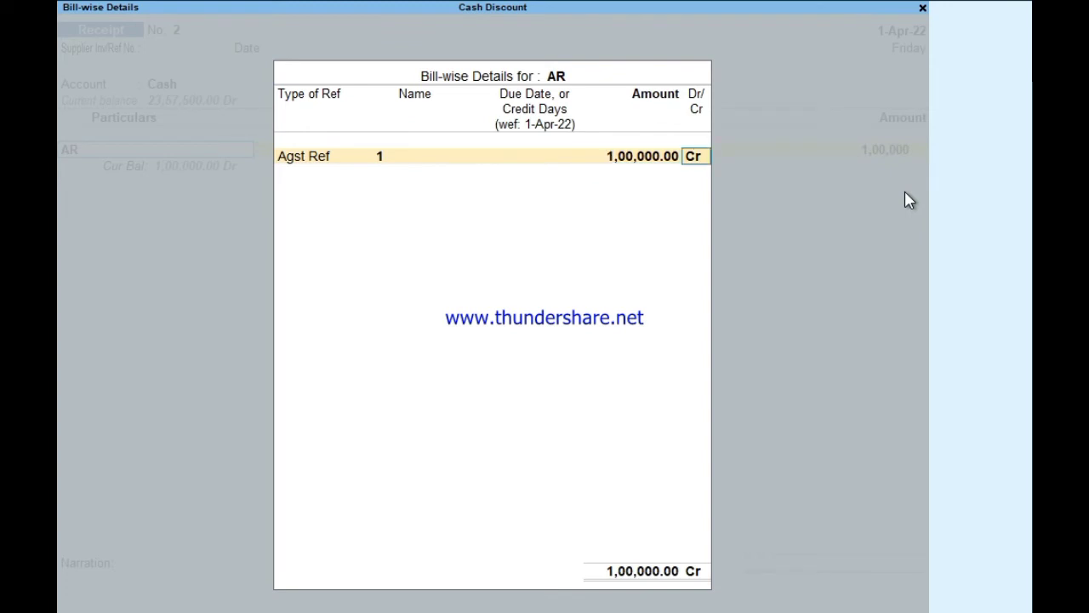
key("Return")
key("Return")
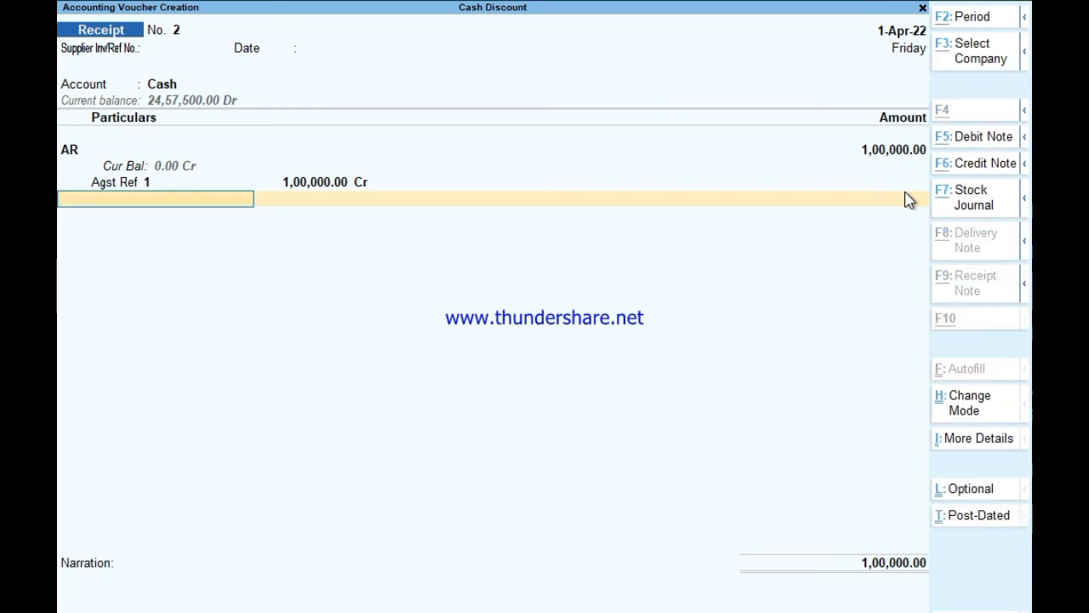
Step: Start a new ledger from the receipt's next particulars line and name it Discout Due
key("alt+c")
type("D")
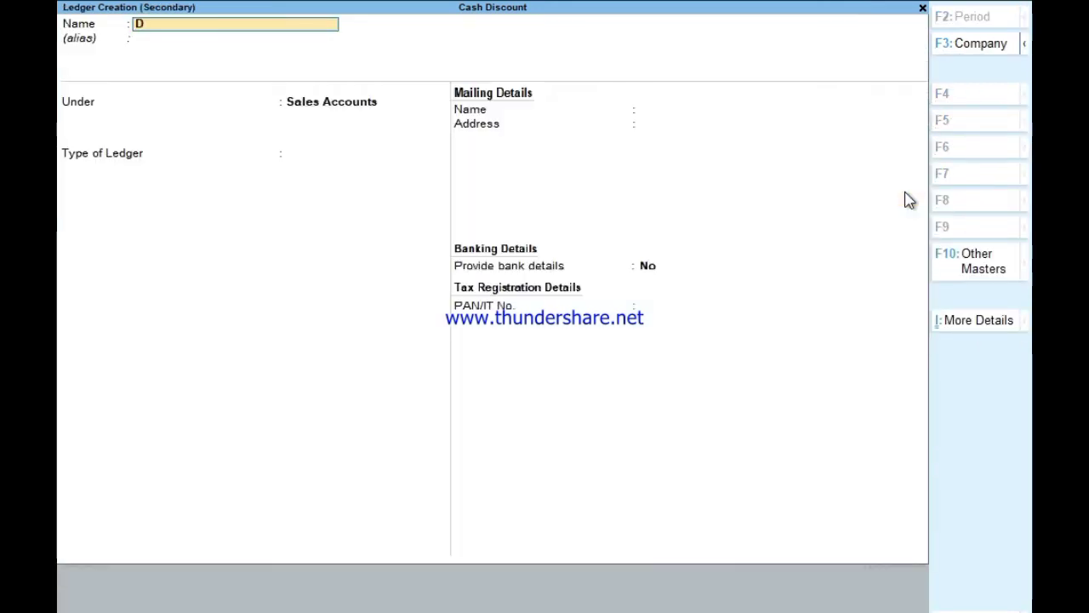
type("isc")
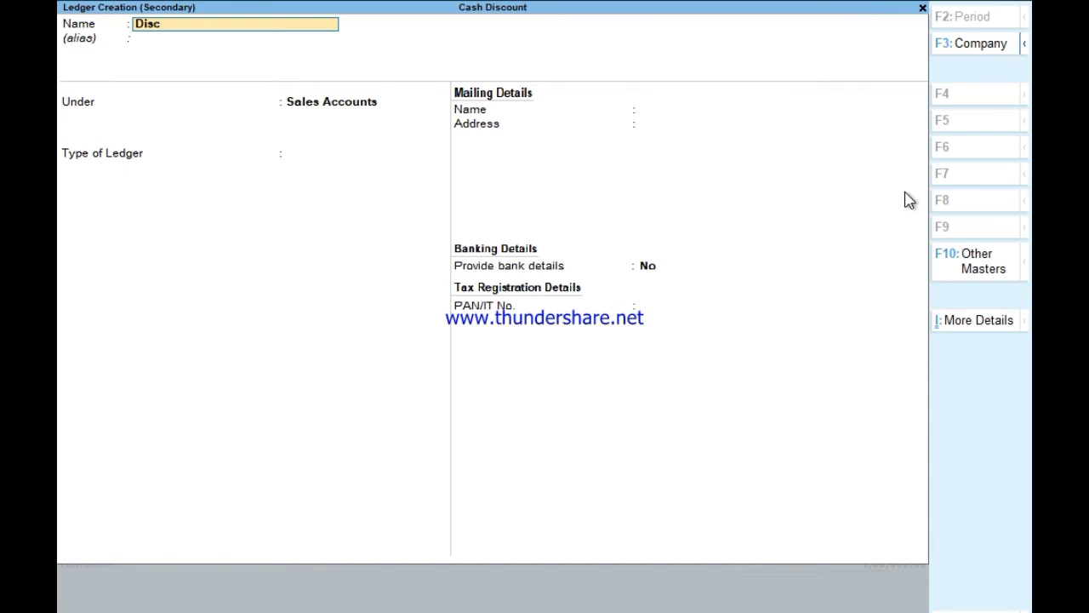
type("out Due")
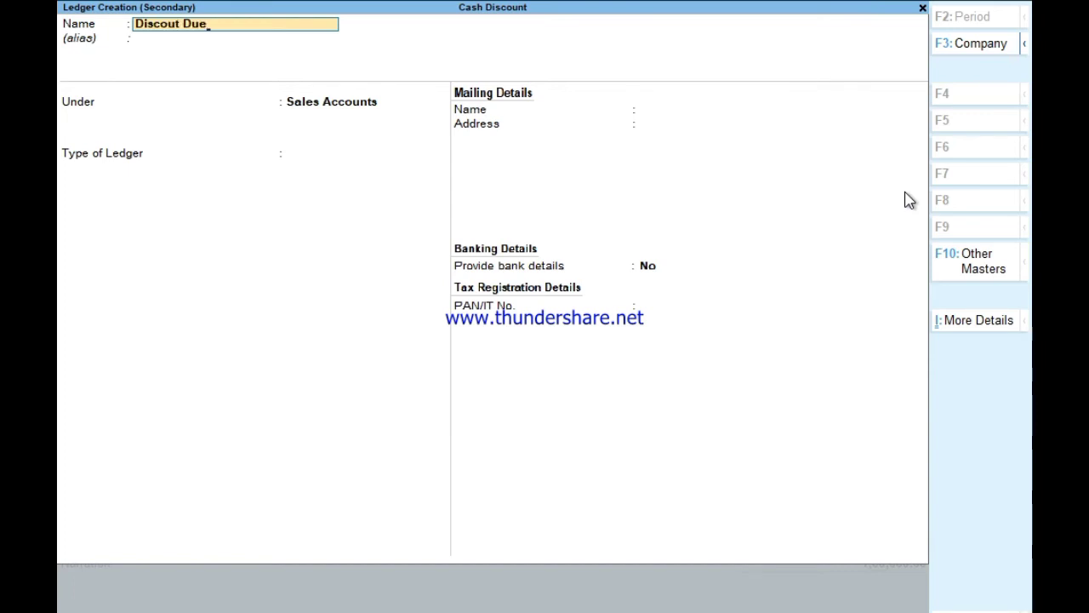
key("Return")
key("Return")
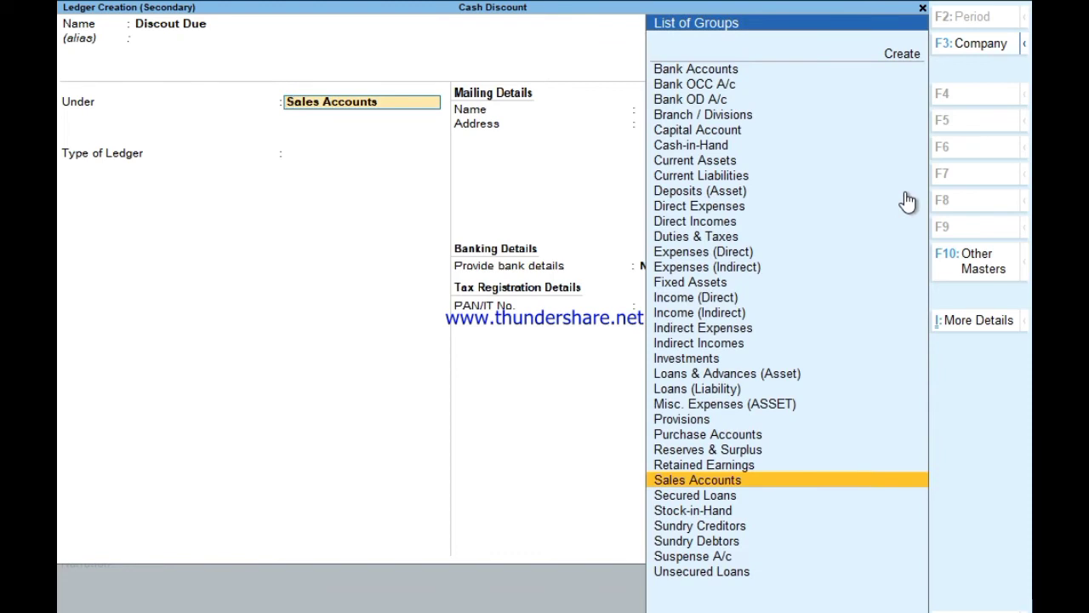
type("In")
key("Down")
key("Down")
key("Down")
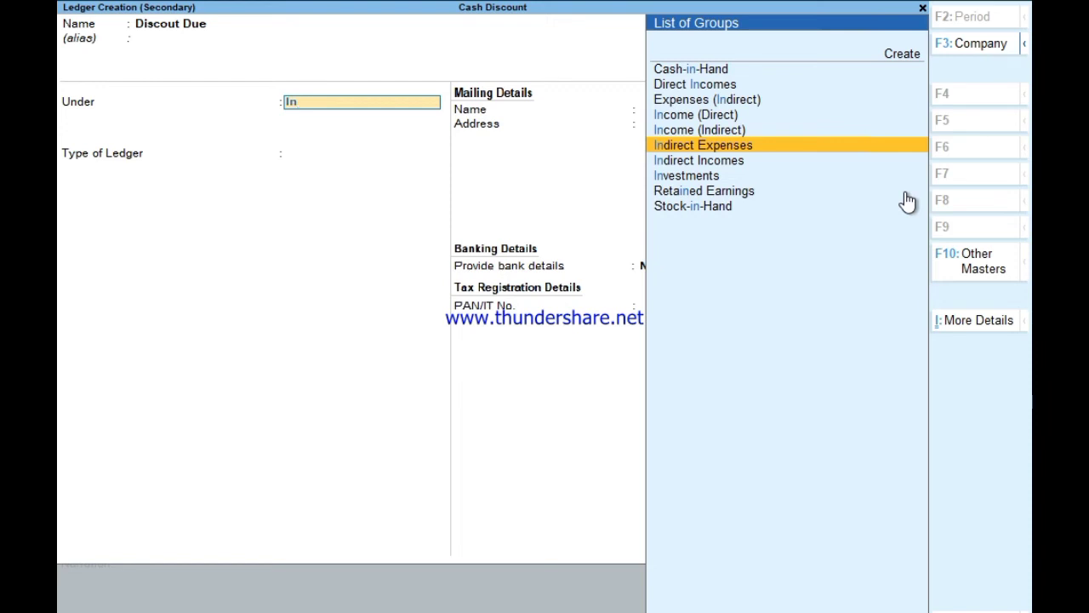
key("BackSpace")
key("BackSpace")
key("BackSpace")
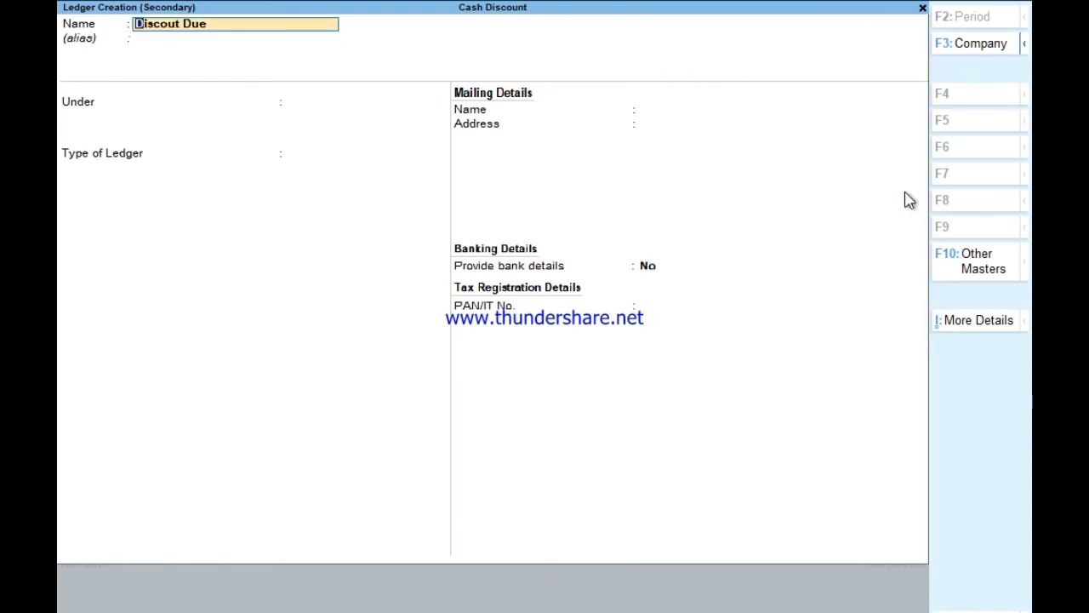
Step: Rename the new ledger Discount Exp and leave its alias blank
type("D")
type("count Exp")
key("Return")
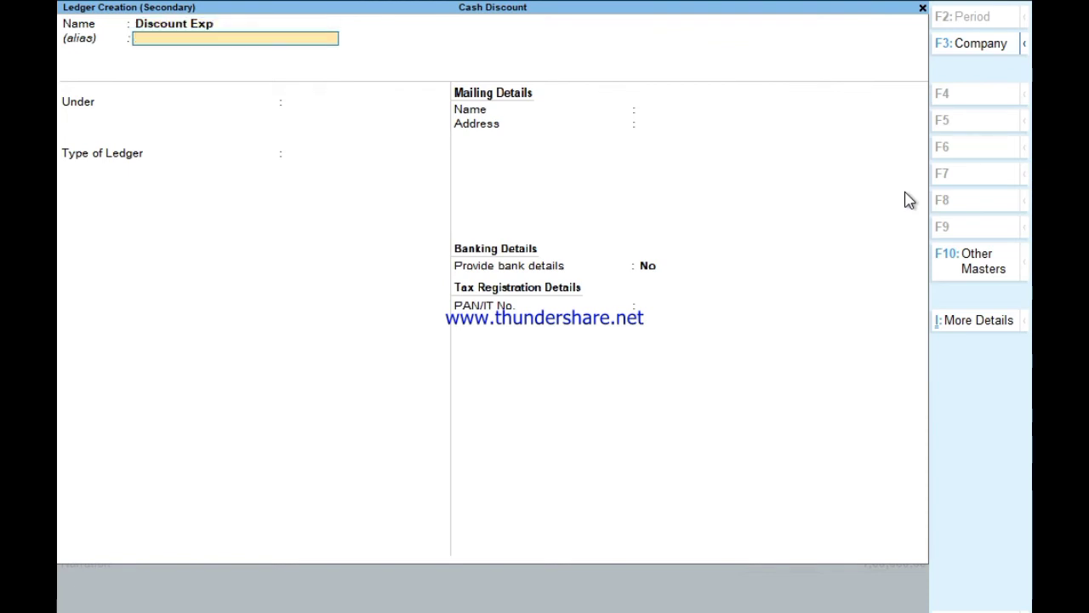
key("Return")
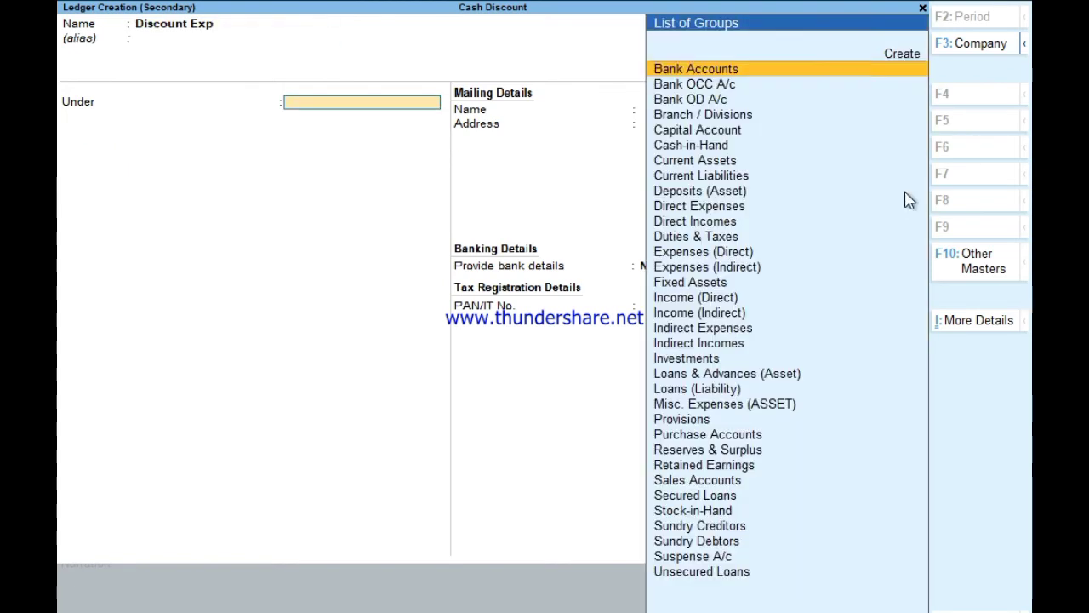
key("Return")
key("Up")
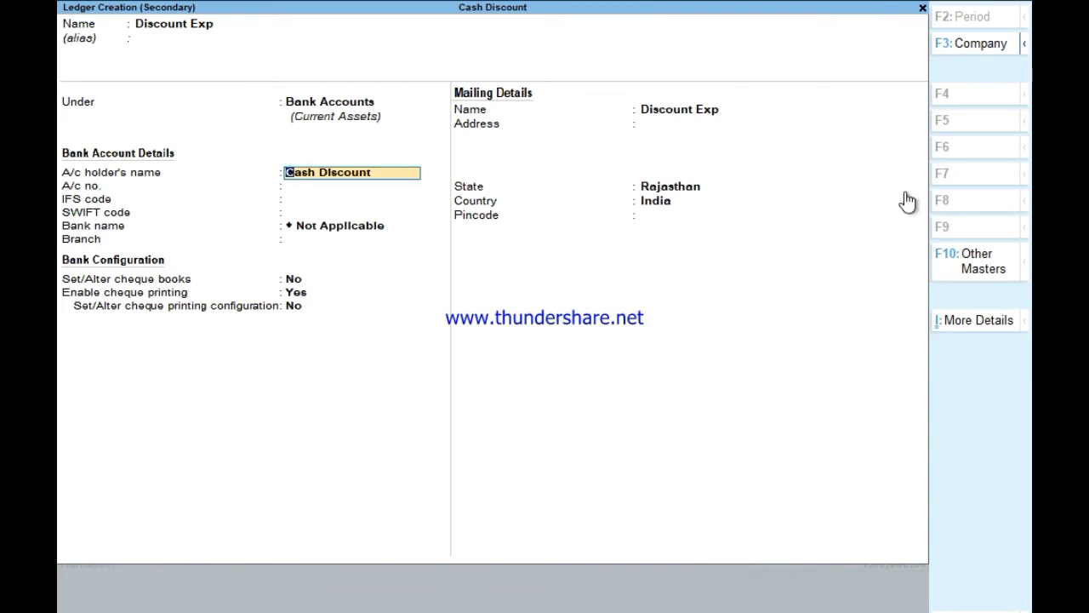
key("Up")
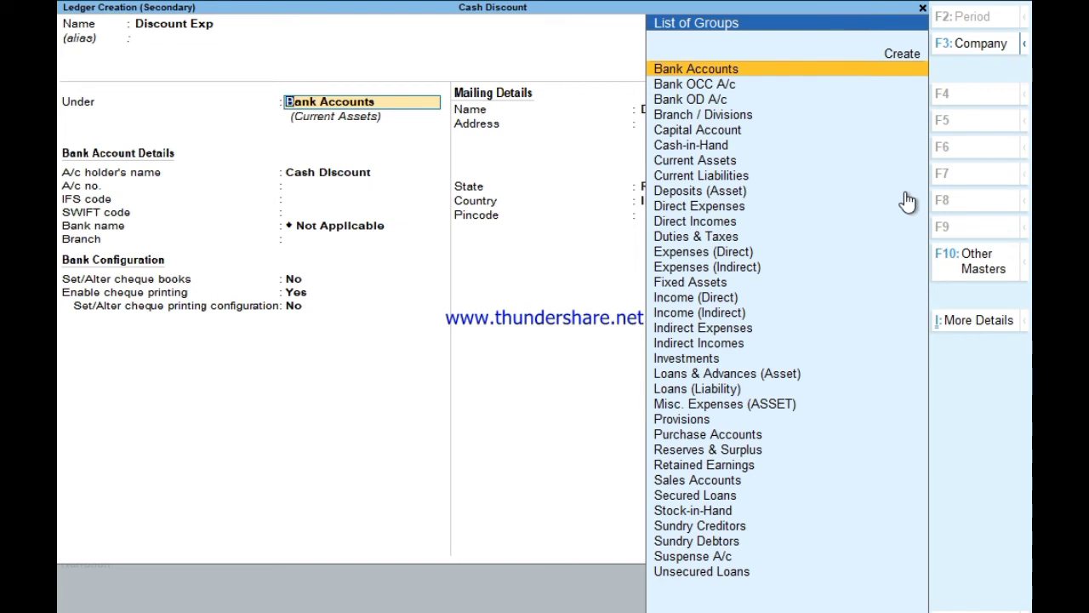
Step: Place the Discount Exp ledger under Indirect Expenses with ledger type Not Applicable, and save it
type("Ind")
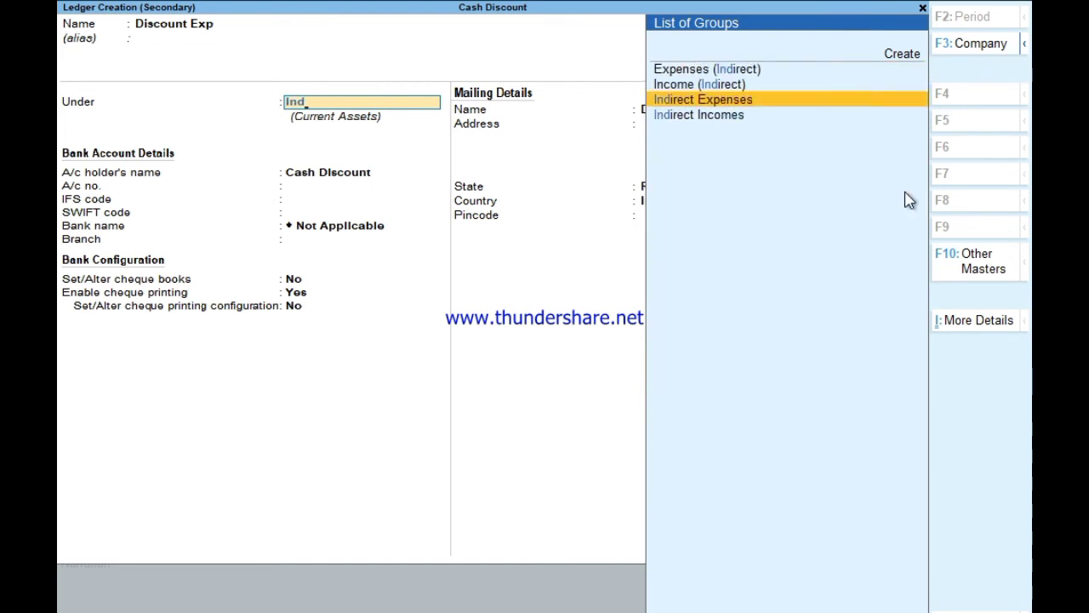
key("Return")
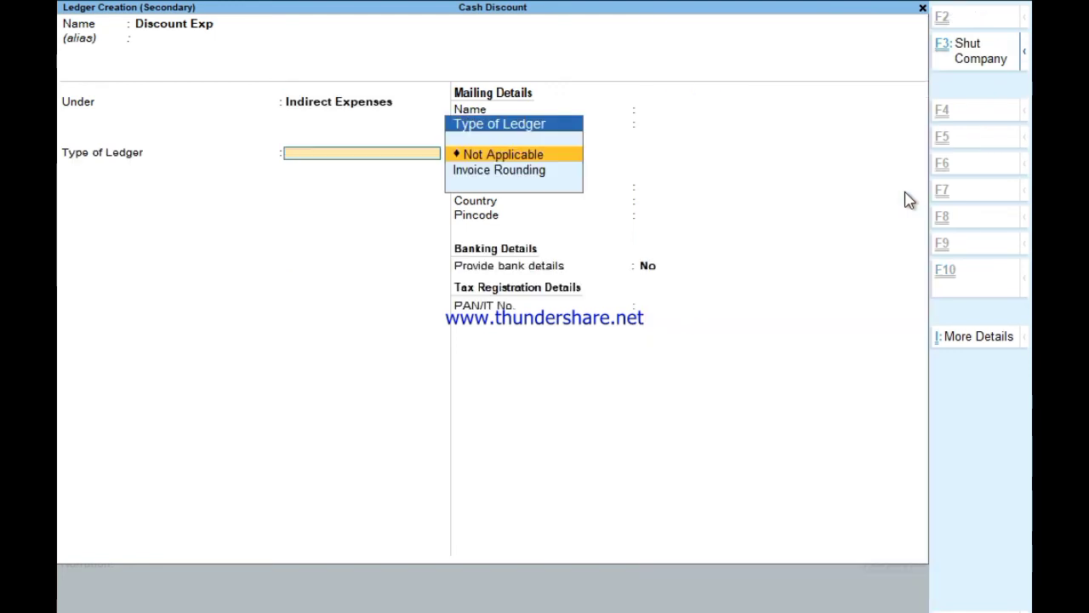
key("ctrl+a")
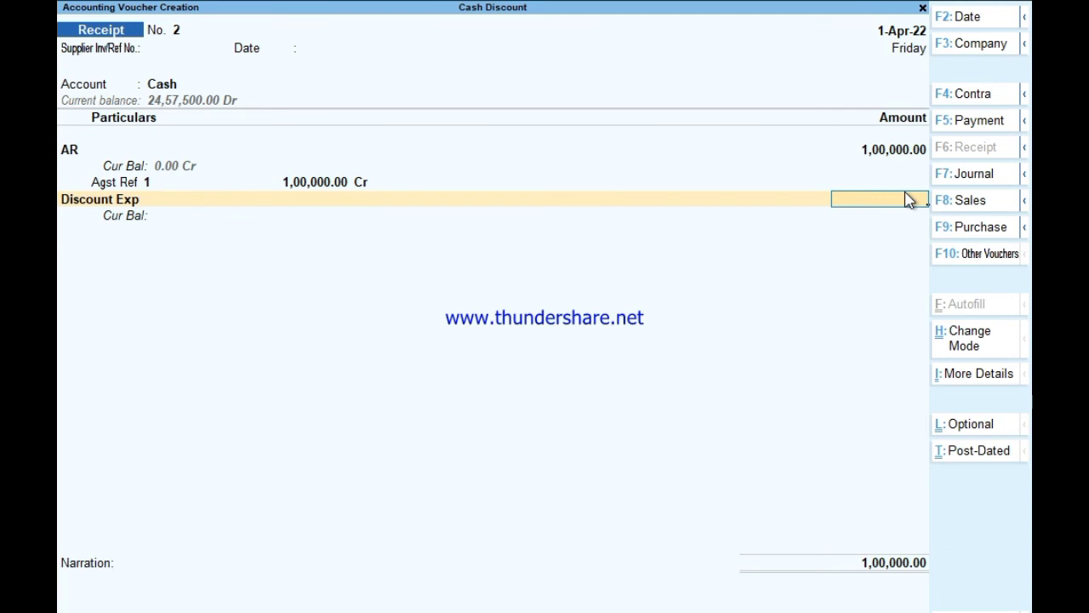
Step: Enter -5000 for Discount Exp in the receipt voucher and end the particulars list
type("5000")
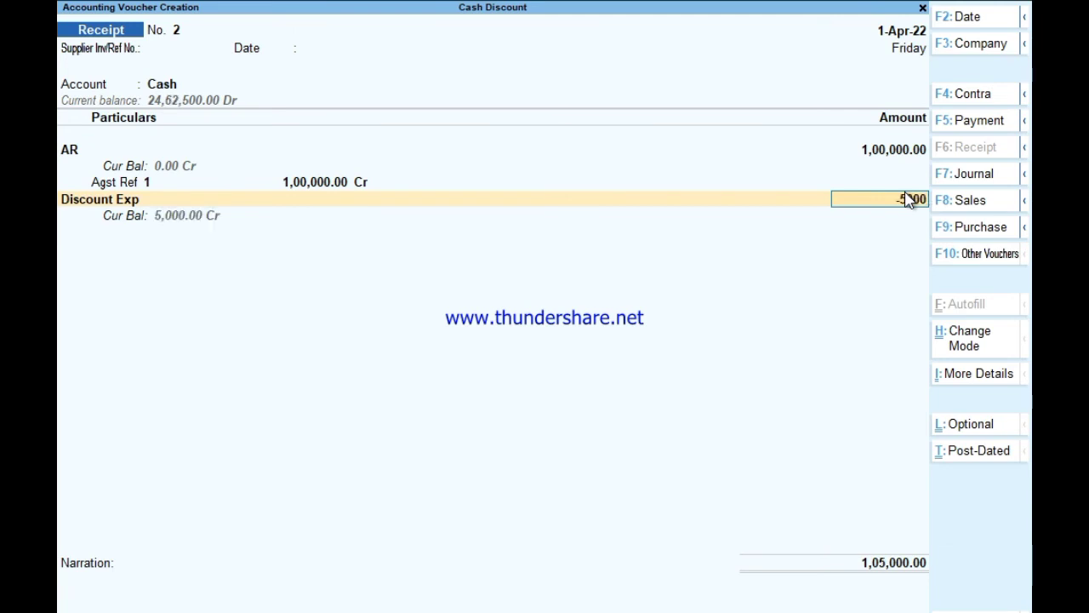
key("Return")
key("Return")
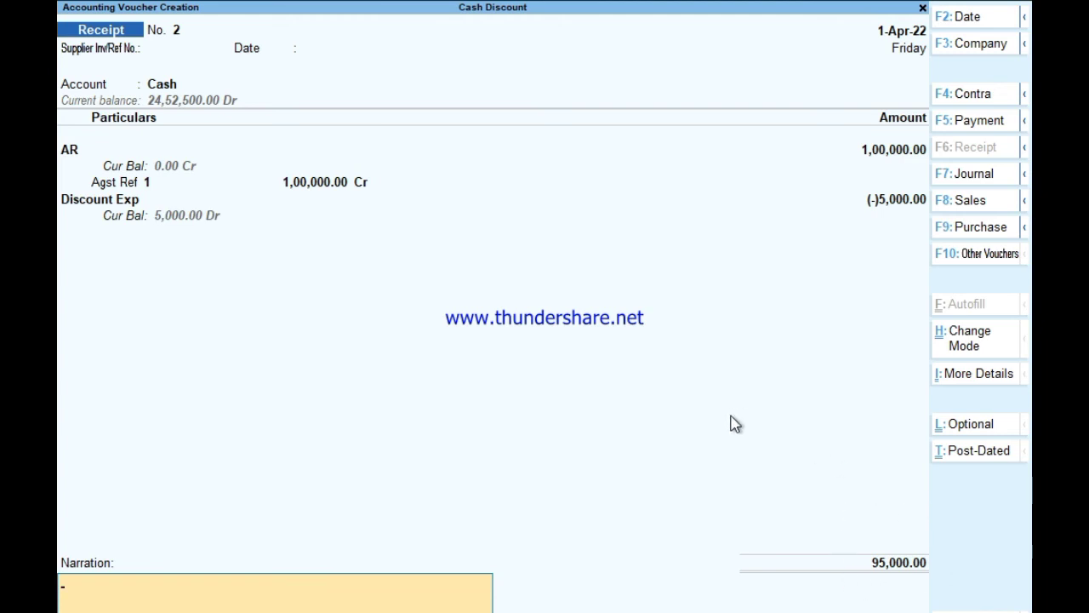
Step: Leave the narration blank, save the receipt voucher and leave voucher creation
key("Return")
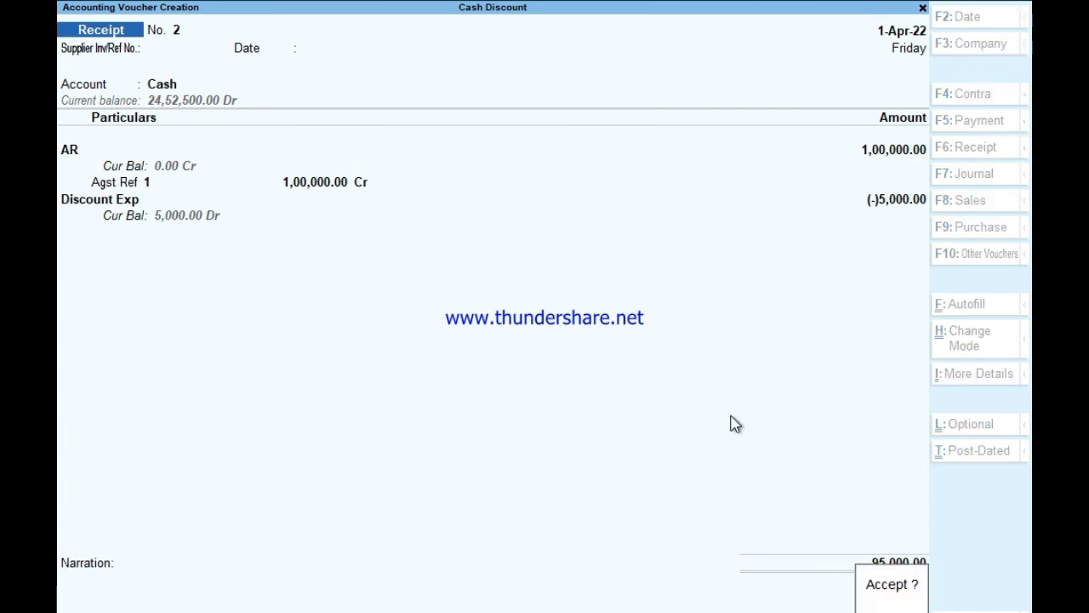
key("Return")
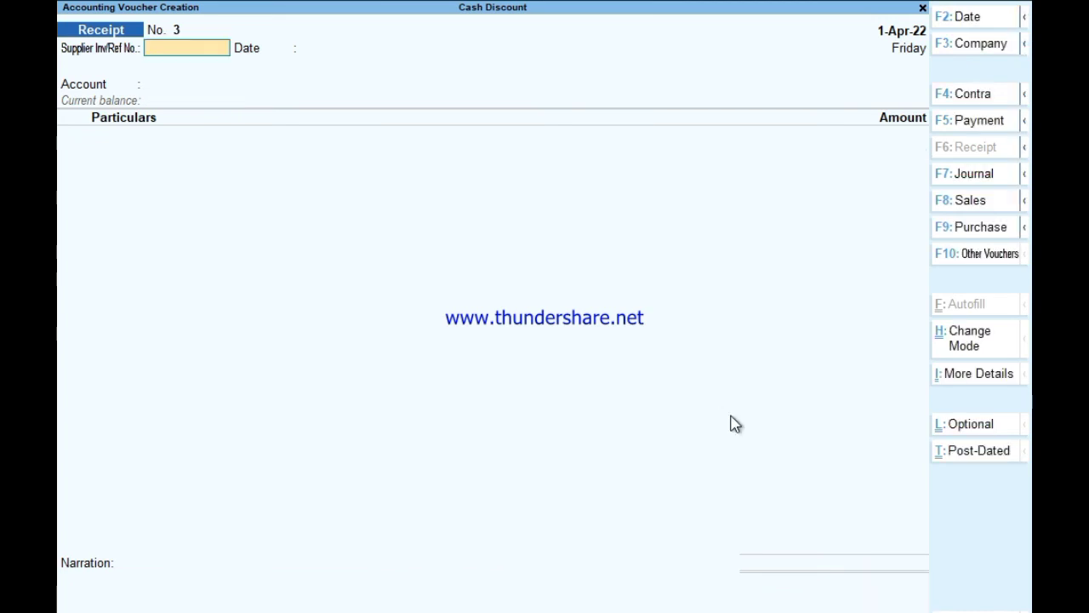
key("Escape")
key("Return")
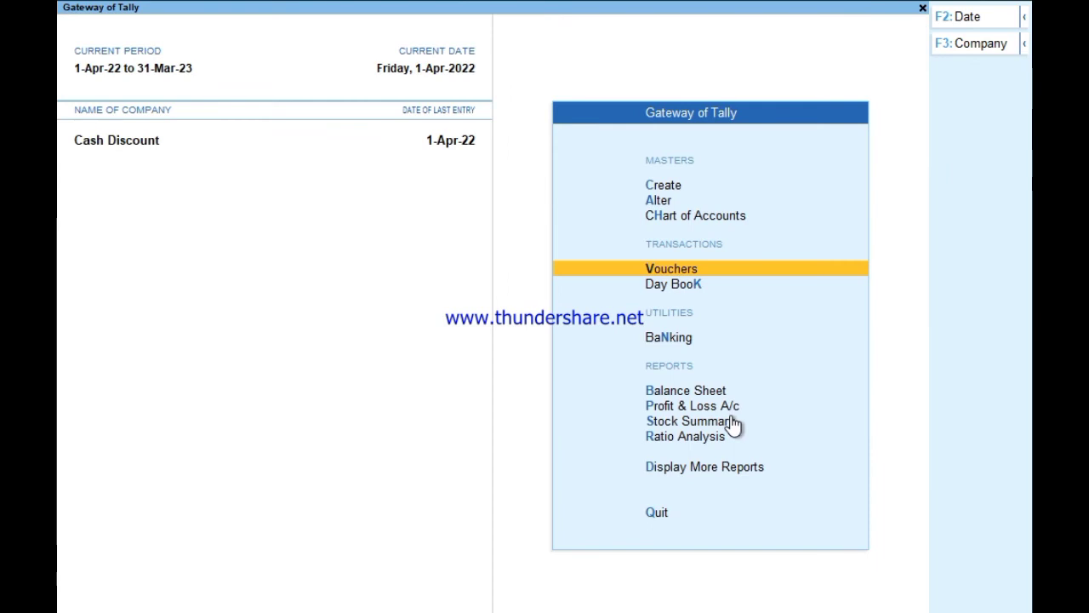
Step: Open the Trial Balance from the additional reports
key("Up")
key("Up")
key("Up")
key("Up")
key("Up")
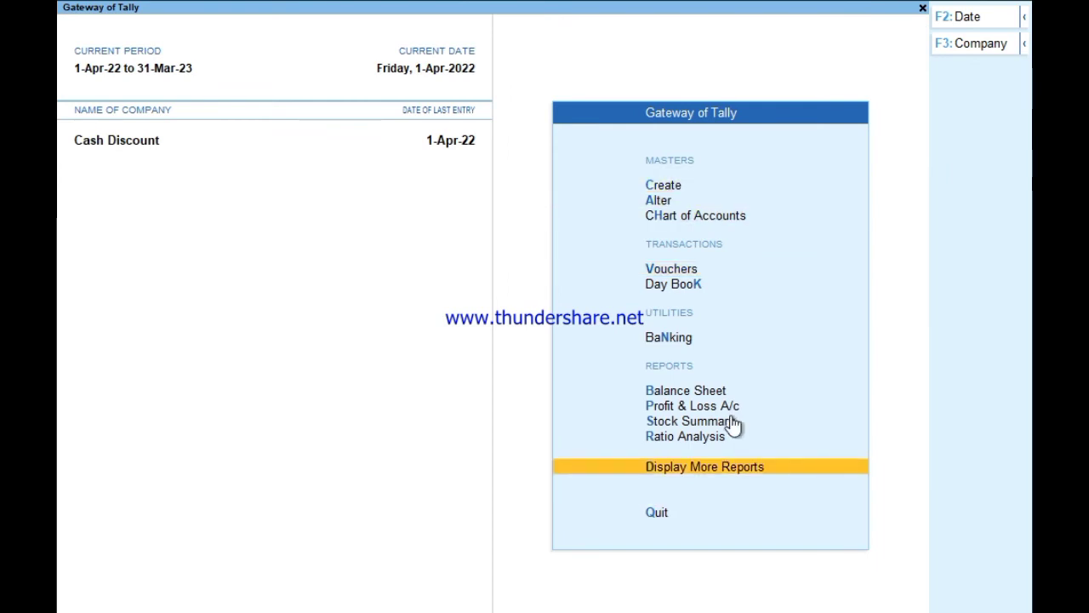
key("Return")
key("Down")
key("Up")
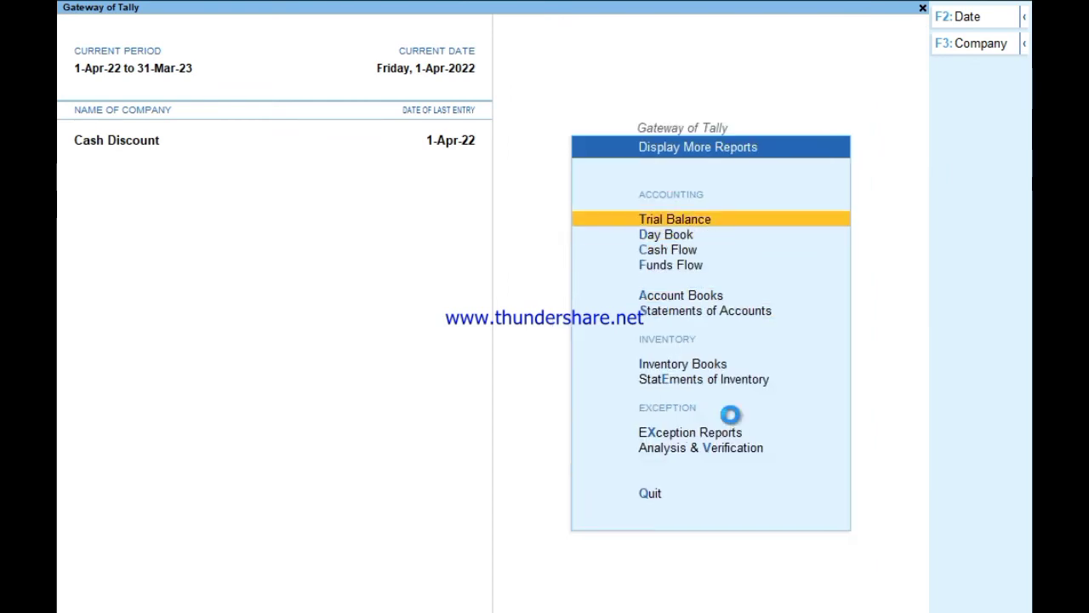
left_click(730, 419)
key("Return")
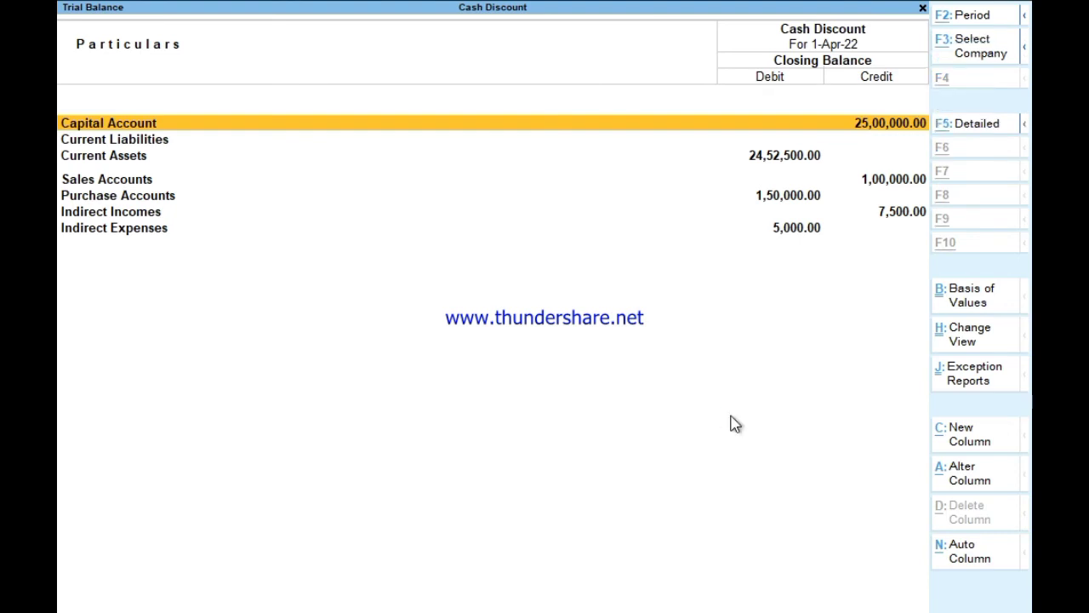
Step: Expand the Trial Balance to ledger detail and examine the Indirect Incomes and Indirect Expenses entries, including the discount ledgers
key("alt+F5")
key("Down")
key("Down")
key("Down")
key("Down")
key("Down")
key("Down")
key("Down")
key("Down")
key("Down")
key("Down")
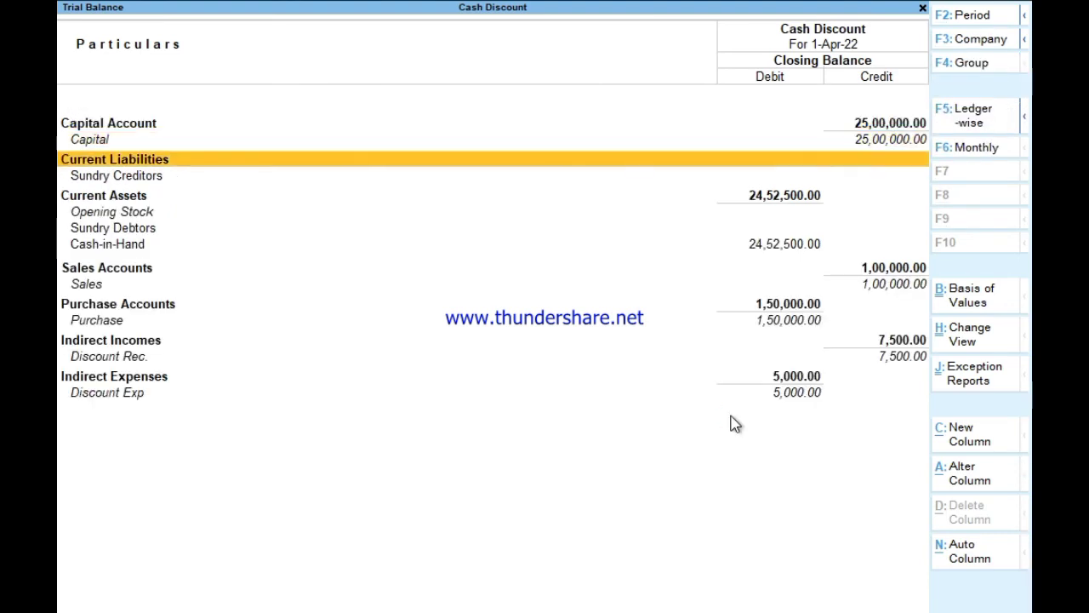
key("Down")
key("Down")
key("Down")
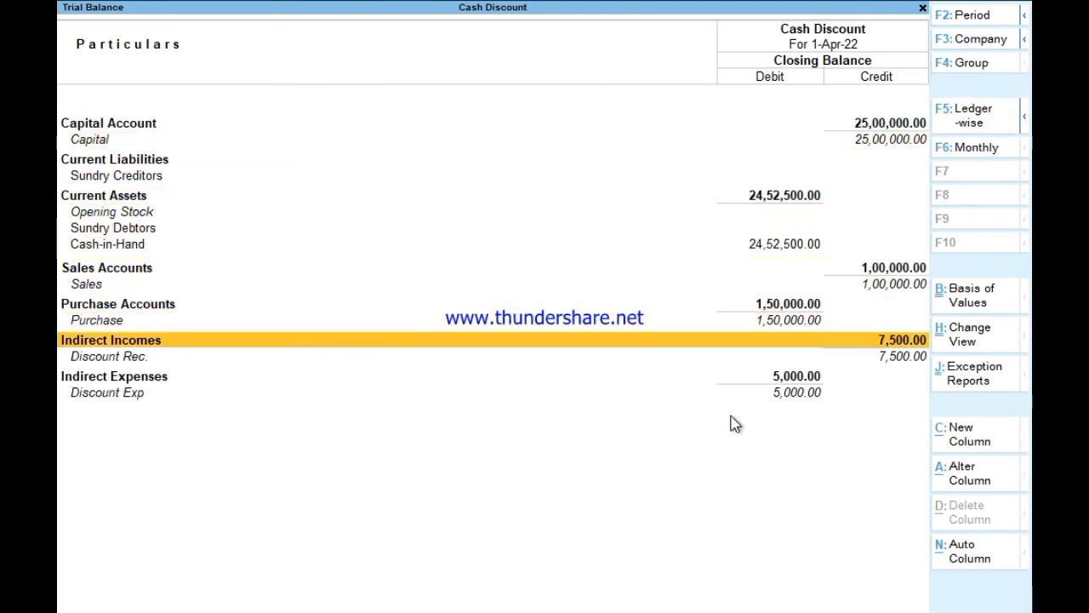
key("Down")
key("Down")
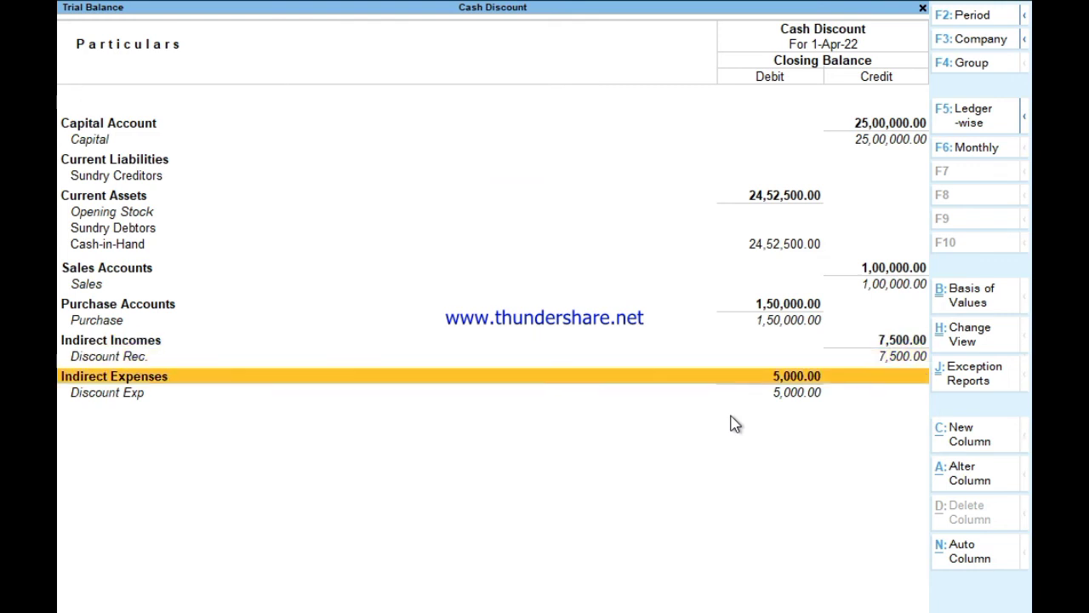
key("Up")
key("Up")
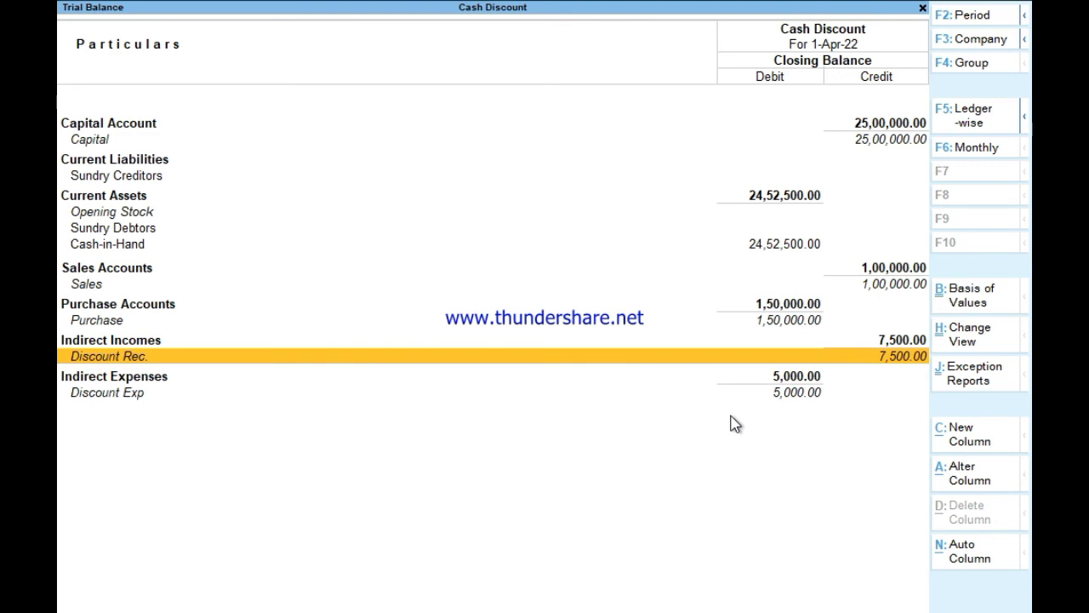
Step: Leave the Trial Balance and open the Profit & Loss A/c report
key("Escape")
key("Down")
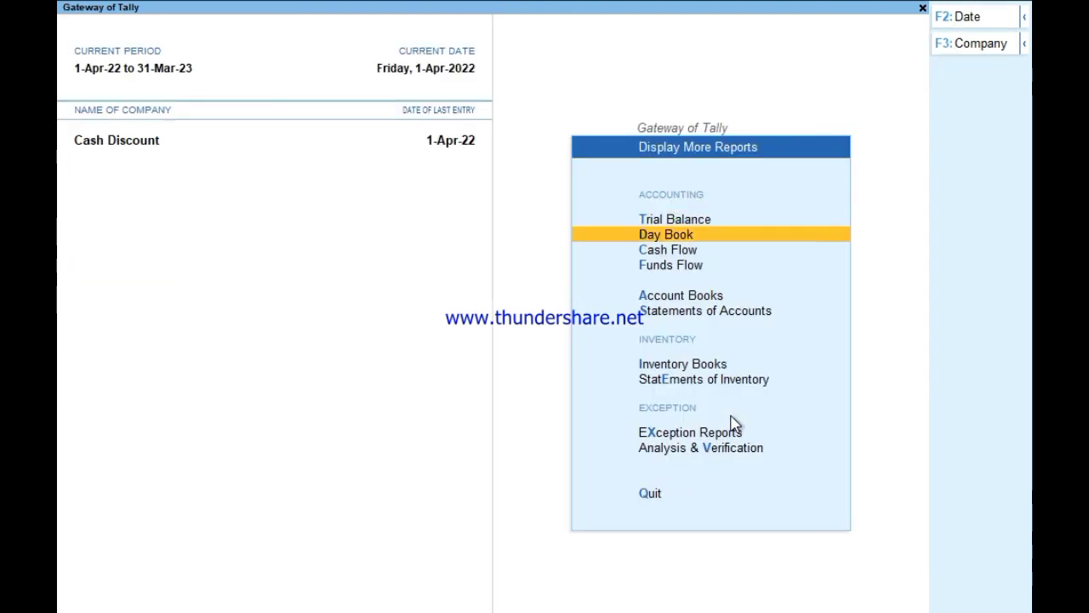
key("Escape")
key("Up")
key("Up")
key("Up")
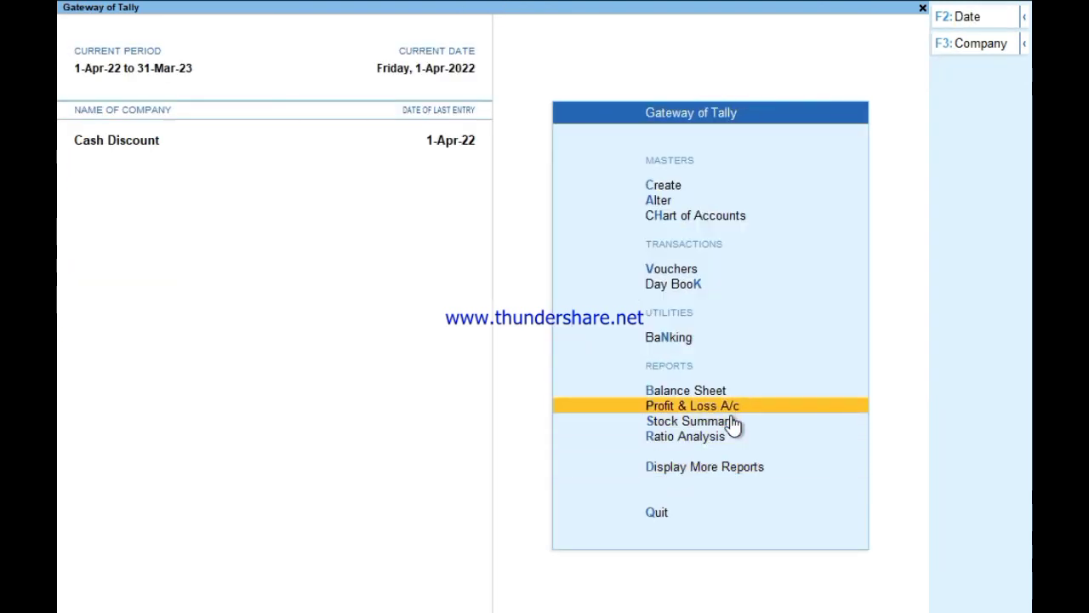
key("Return")
key("Down")
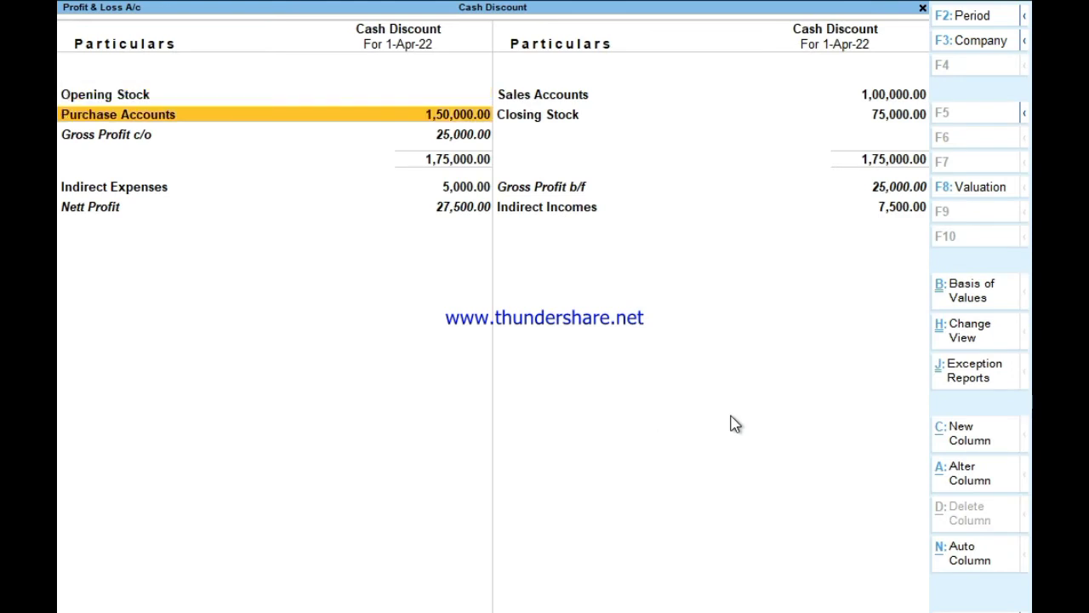
Step: Expand the Profit & Loss A/c to ledger detail and examine Discount Exp and the Indirect Incomes group
key("alt+F5")
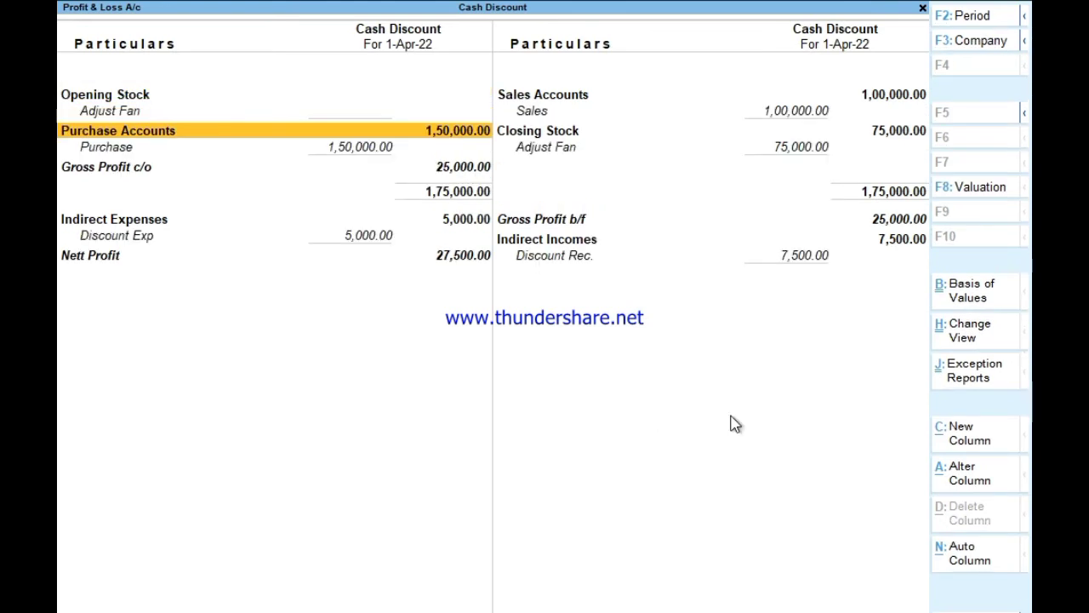
key("Down")
key("Down")
key("Down")
key("Down")
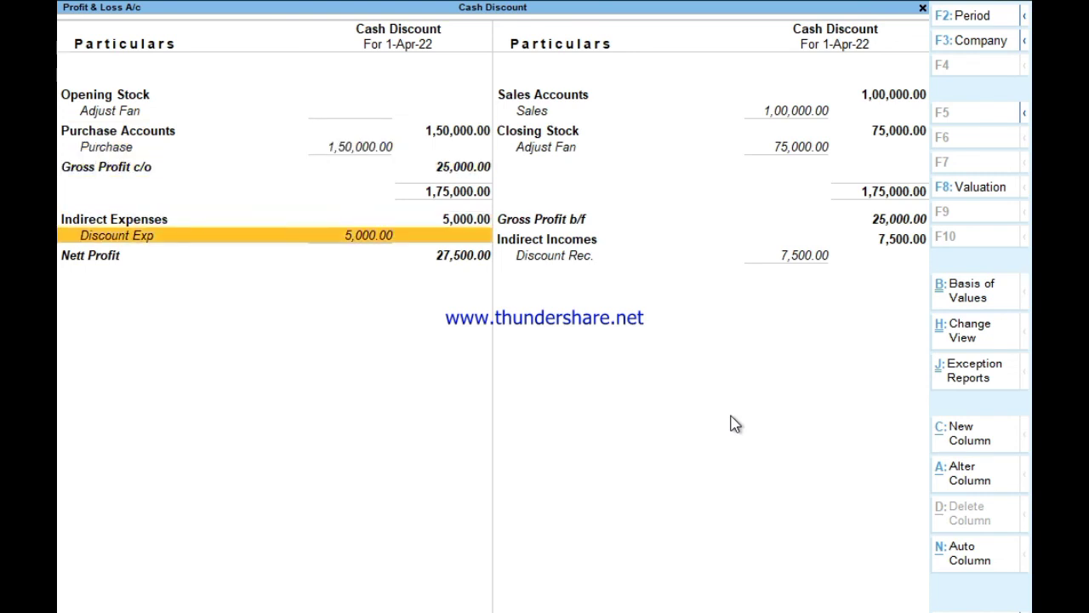
key("Right")
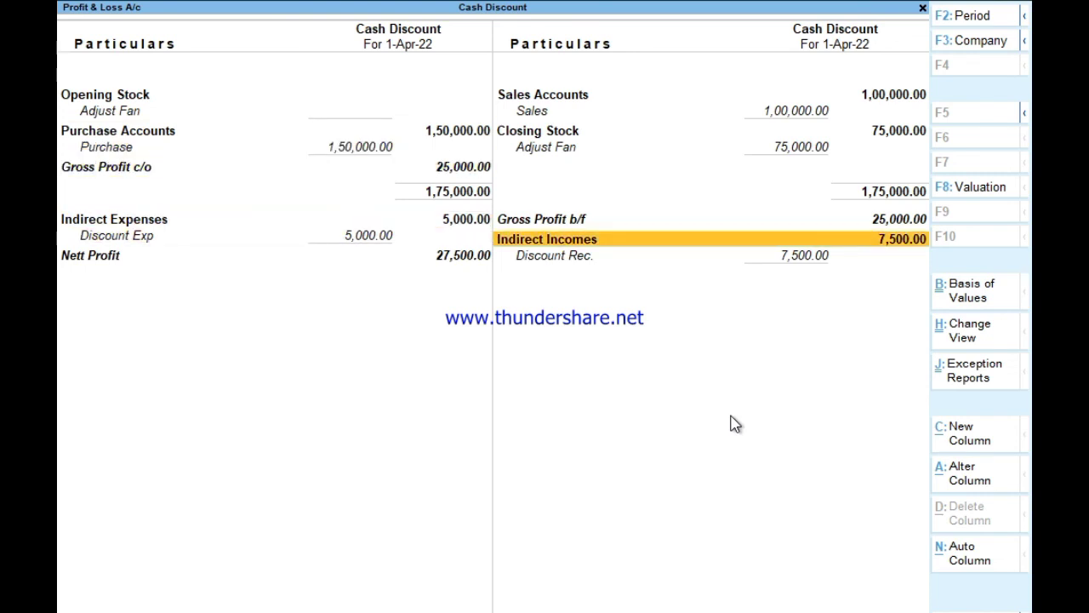
Step: Open the receipt voucher behind the Discount Exp ledger and open its voucher date for editing
key("Left")
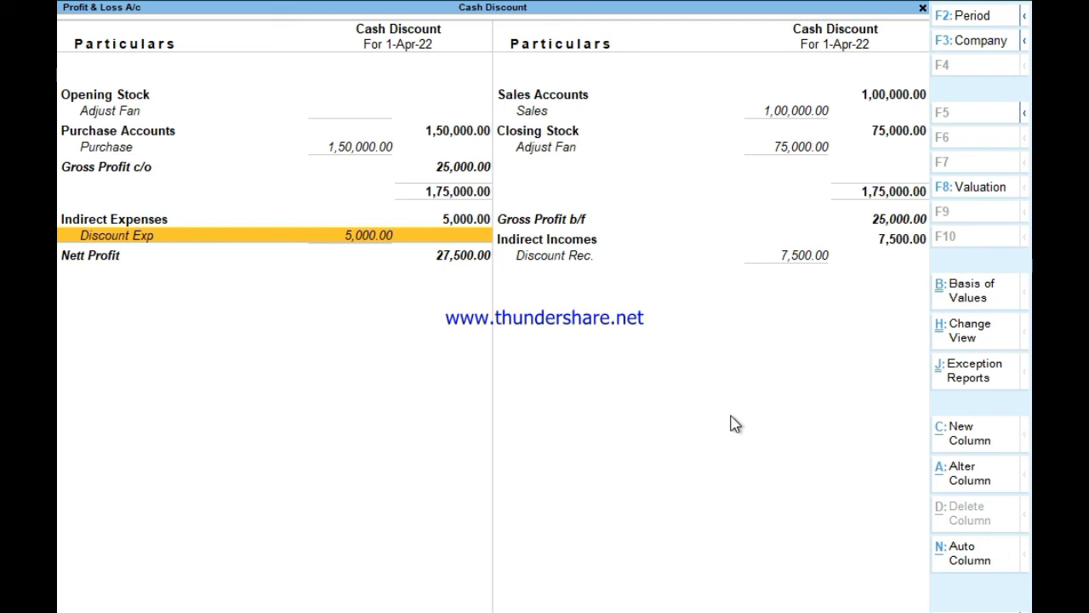
key("Return")
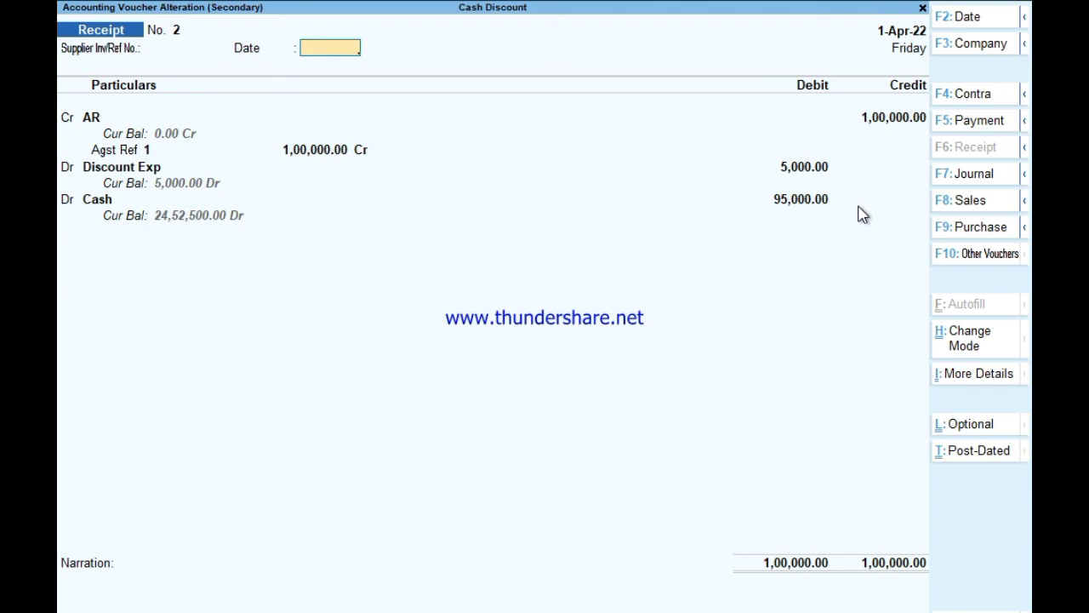
key("F2")
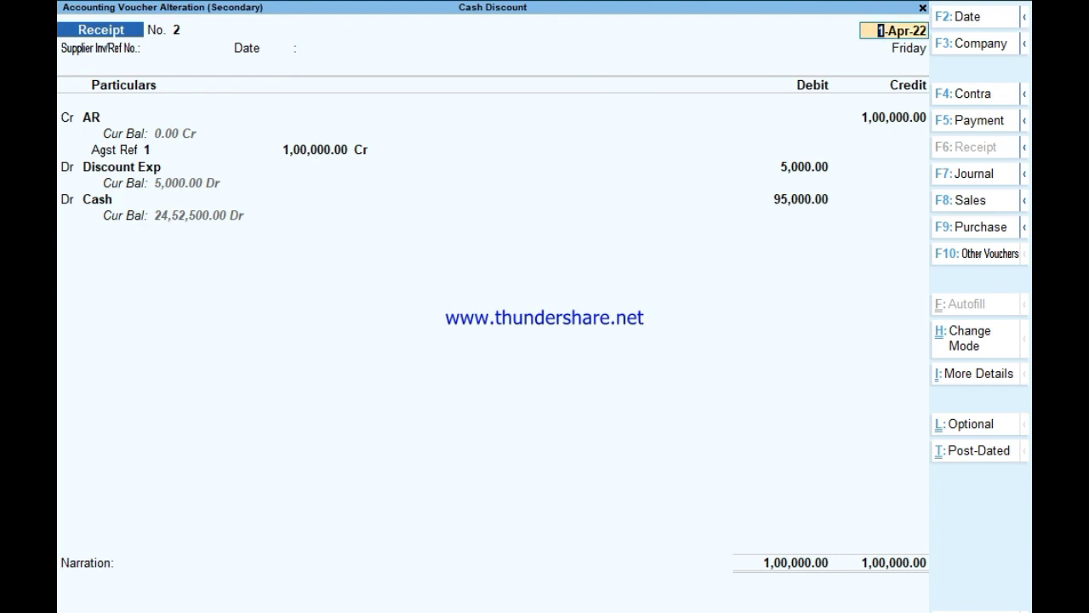